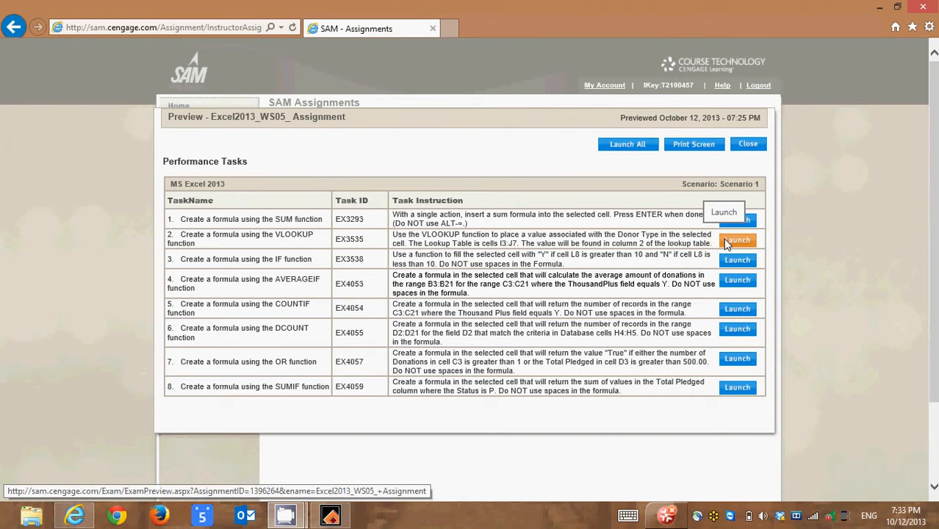
Launch the VLOOKUP task and list the Lookup & Reference functions for insertion into cell F2.
left_click(725, 242)
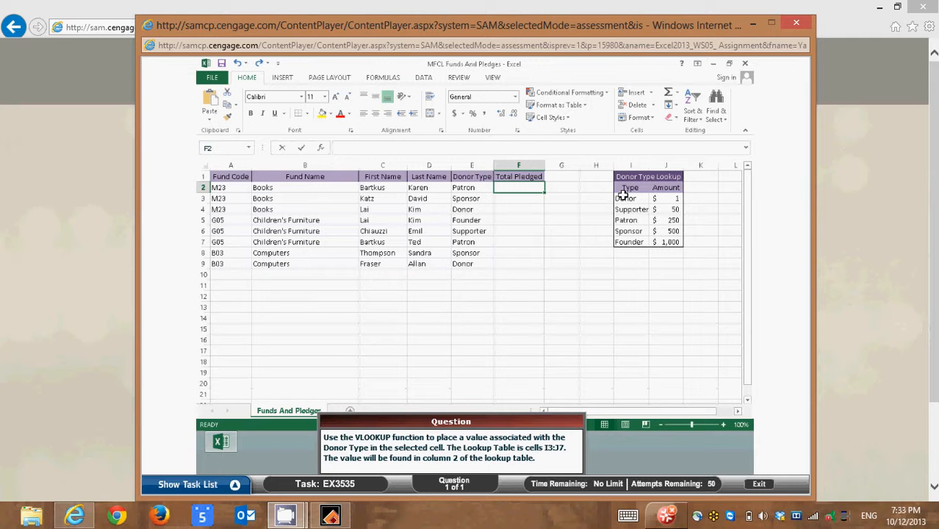
left_click(321, 149)
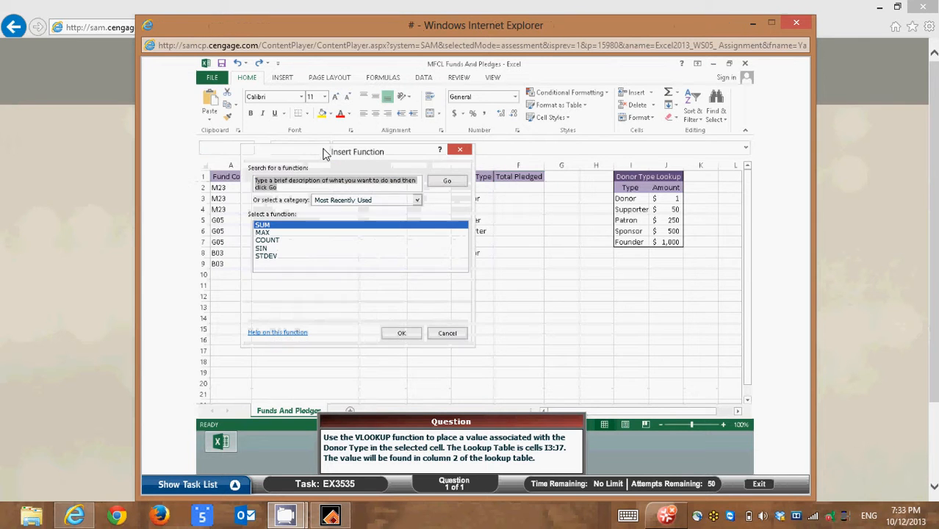
left_click(357, 200)
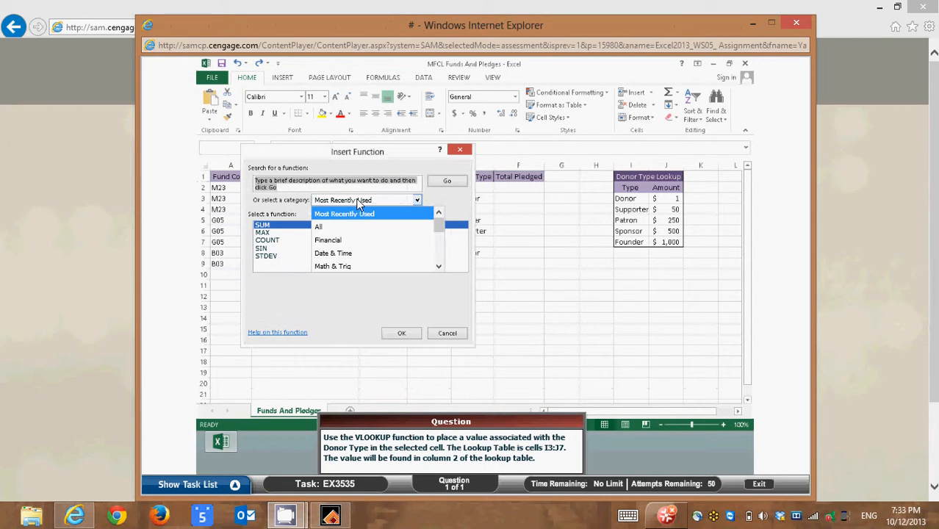
left_click(438, 267)
left_click(439, 267)
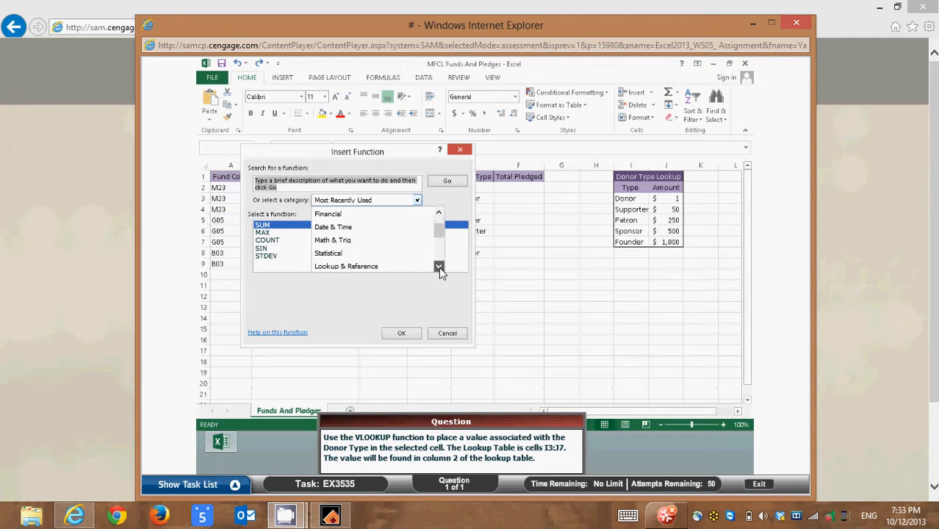
left_click(438, 266)
left_click(345, 253)
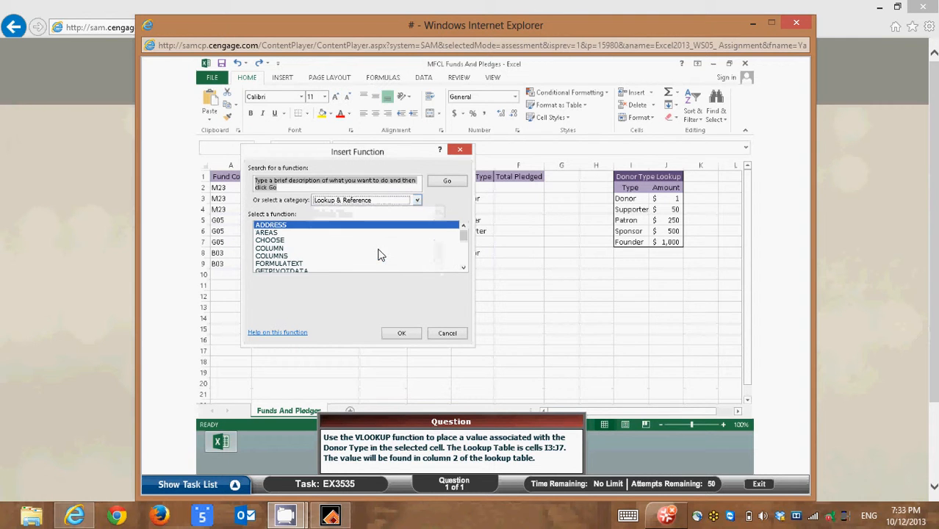
Choose the VLOOKUP function and open its arguments.
left_click(464, 268)
left_click(464, 268)
left_click(464, 268)
left_click(463, 268)
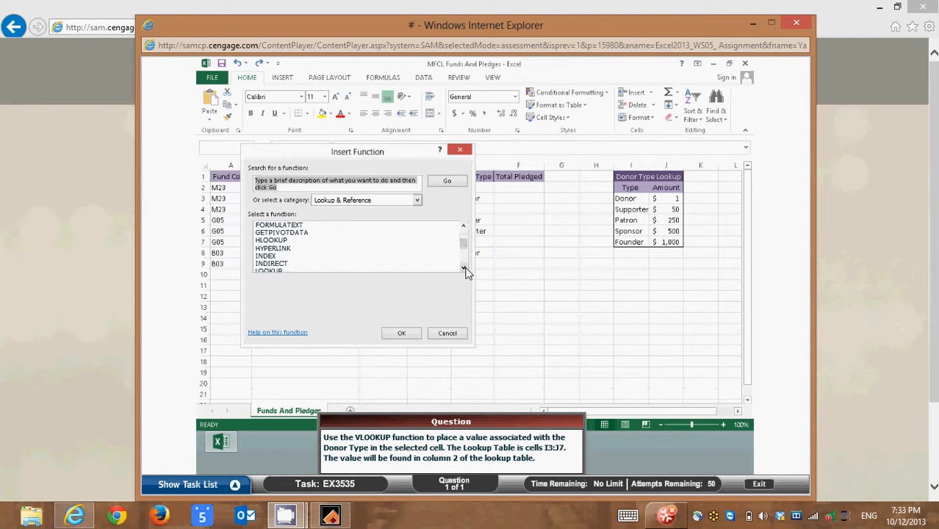
left_click(463, 268)
left_click(463, 268)
scroll(465, 271, "up", 4)
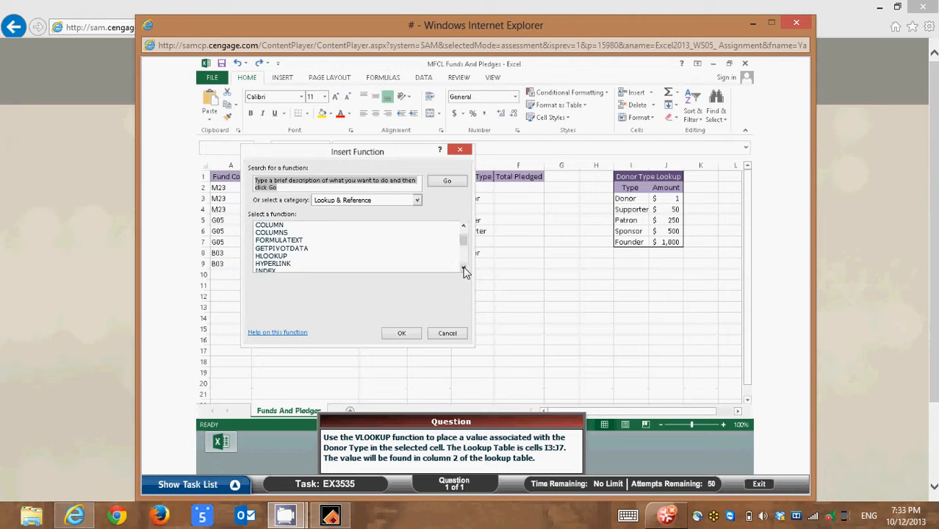
scroll(463, 269, "down", 3)
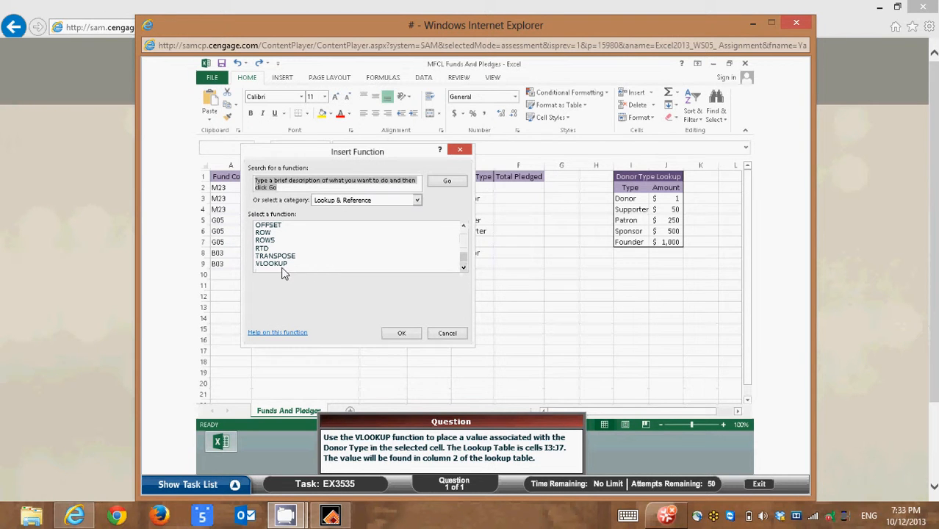
left_click(271, 264)
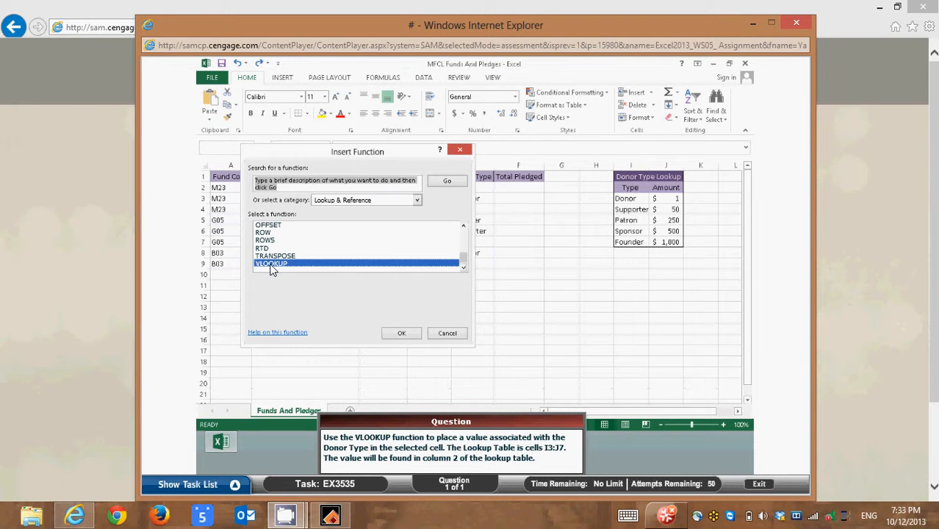
left_click(412, 331)
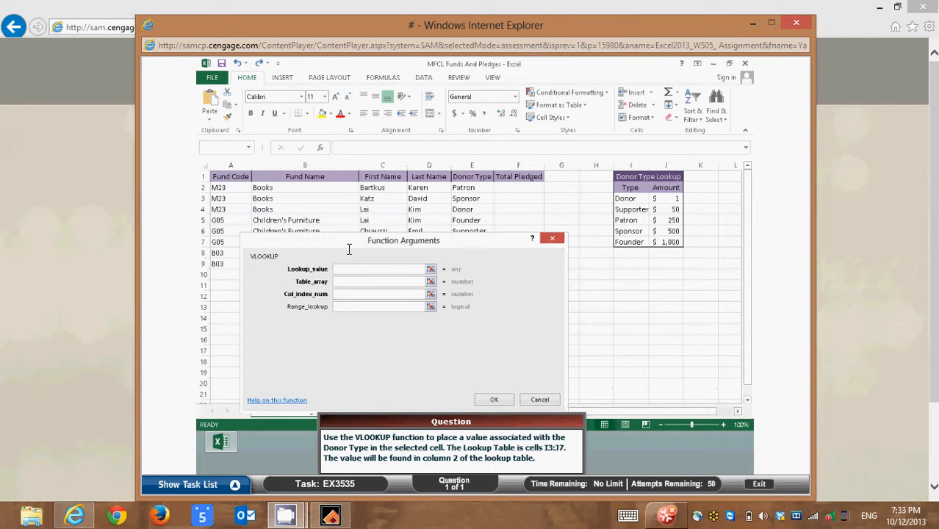
Complete VLOOKUP with lookup value E2, table array I3:J7 and column index 2, and close the exam's score summary.
type("e2")
key("Tab")
type("i3:j7")
type("2")
left_click(502, 398)
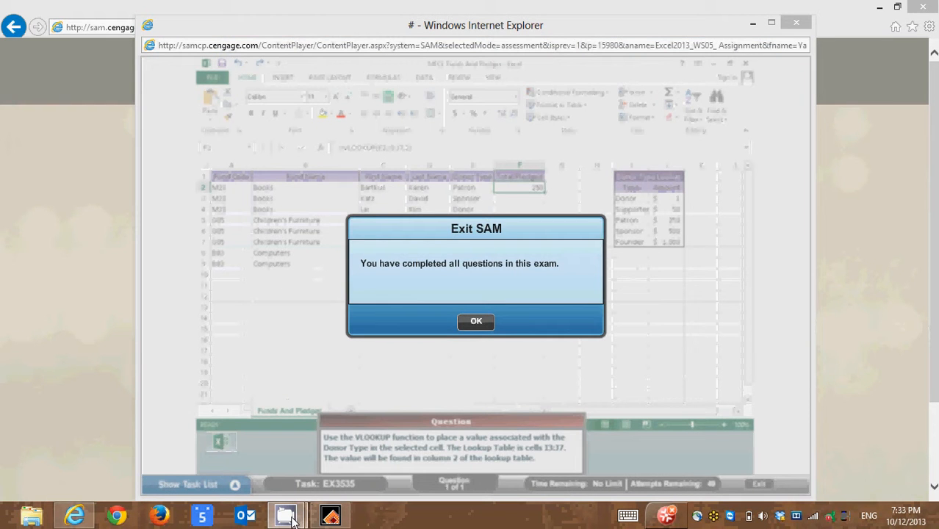
left_click(475, 323)
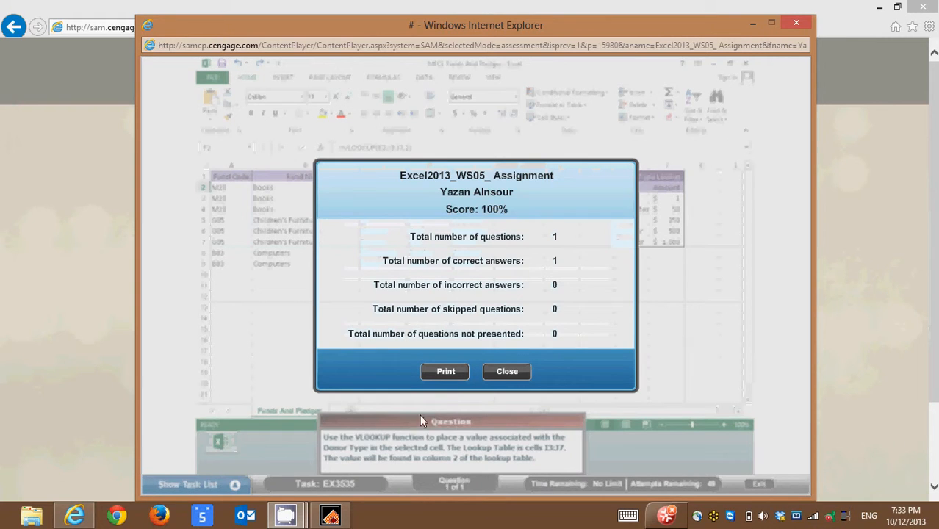
left_click(502, 371)
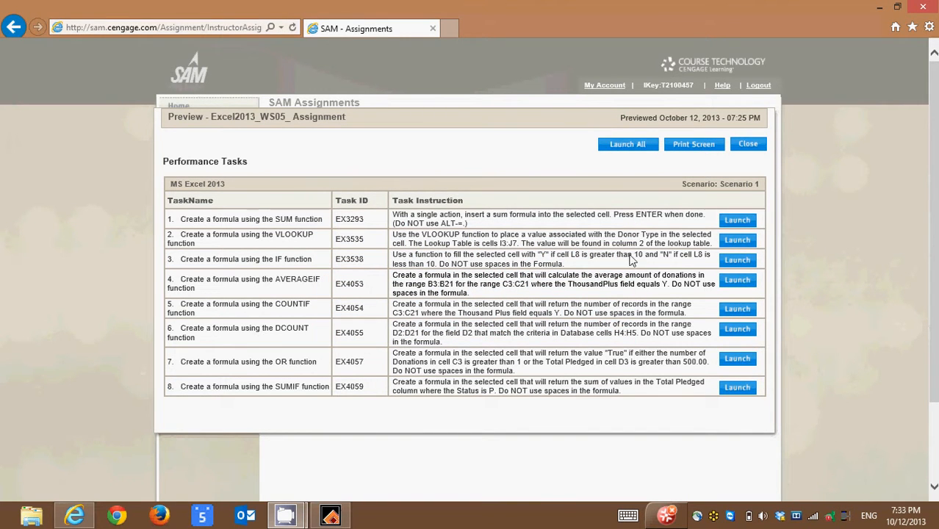
Launch the IF function task and choose IF from the Logical functions for cell M8.
left_click(737, 260)
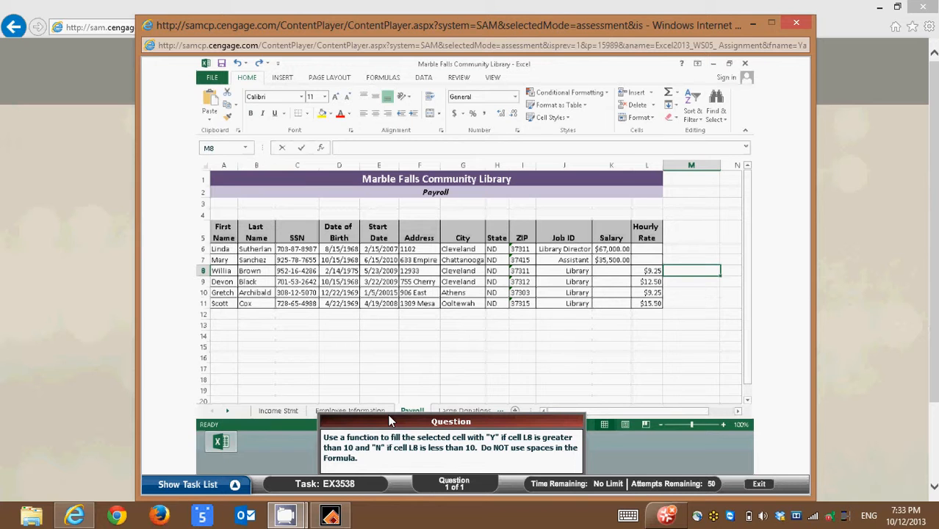
left_click(321, 148)
left_click(582, 227)
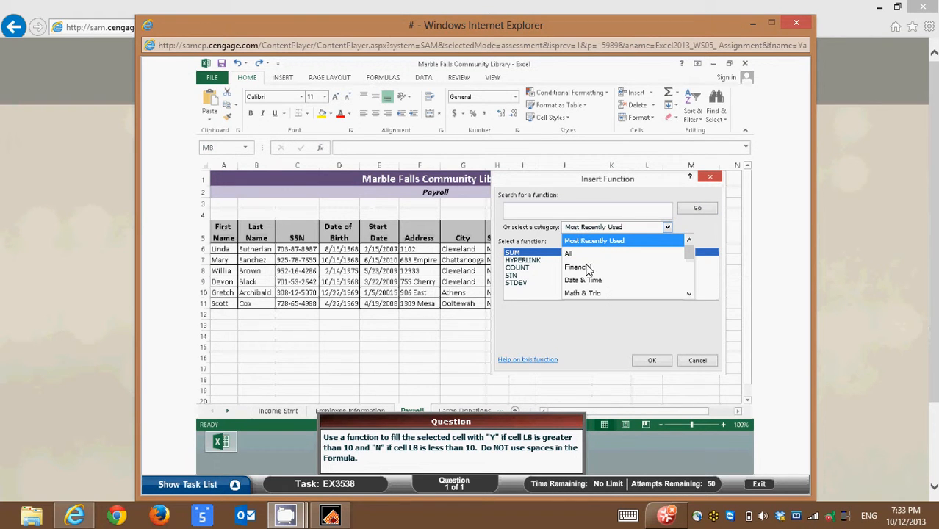
left_click(689, 293)
left_click(688, 294)
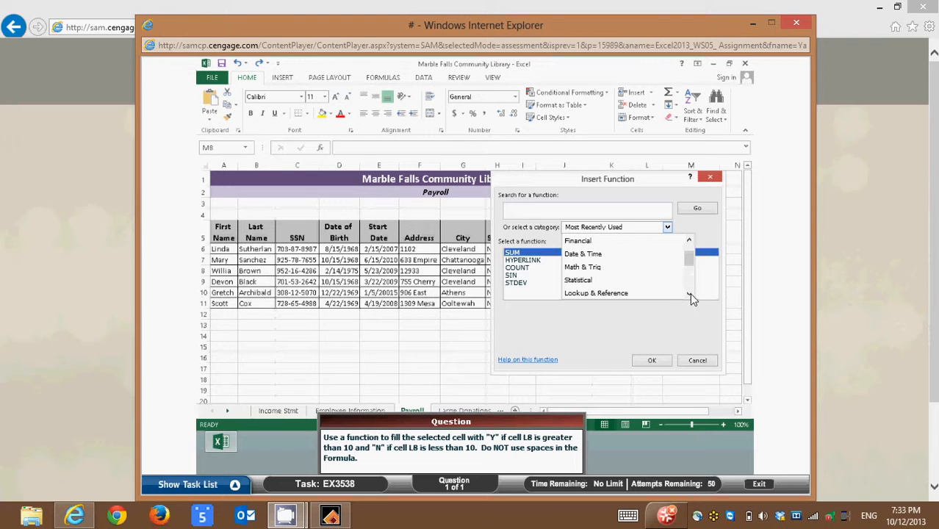
left_click(691, 272)
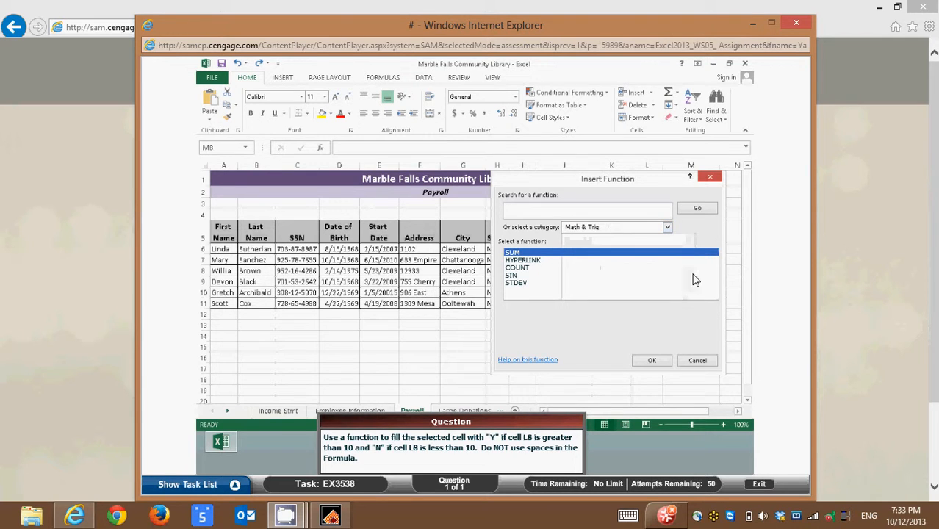
left_click(668, 227)
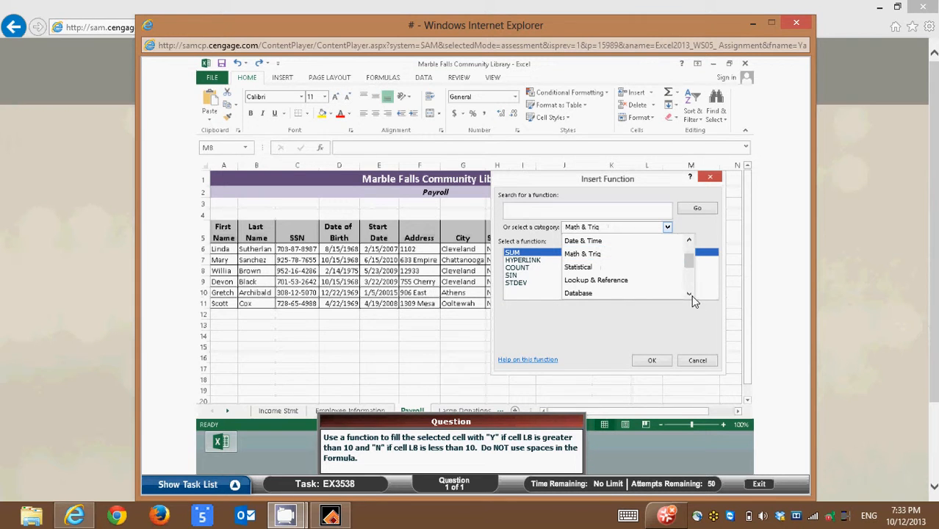
left_click(689, 293)
left_click(689, 293)
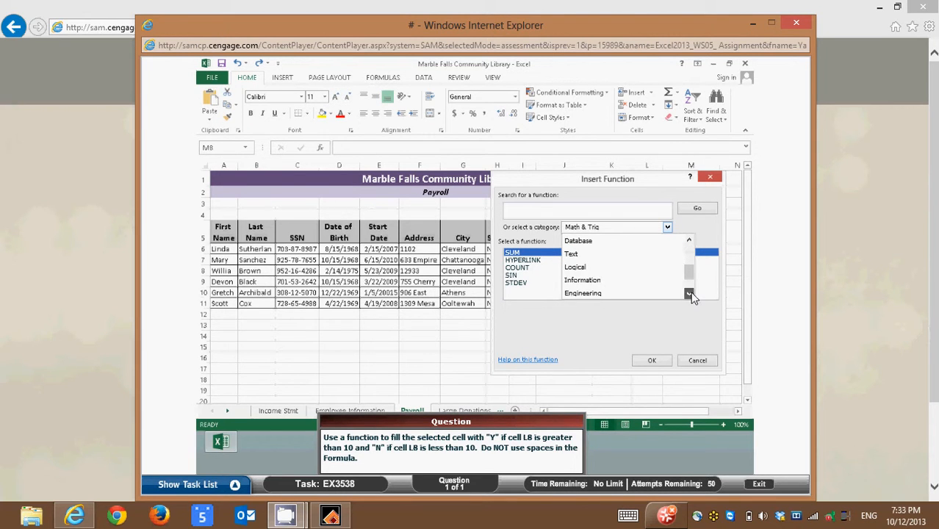
left_click(575, 267)
left_click(512, 269)
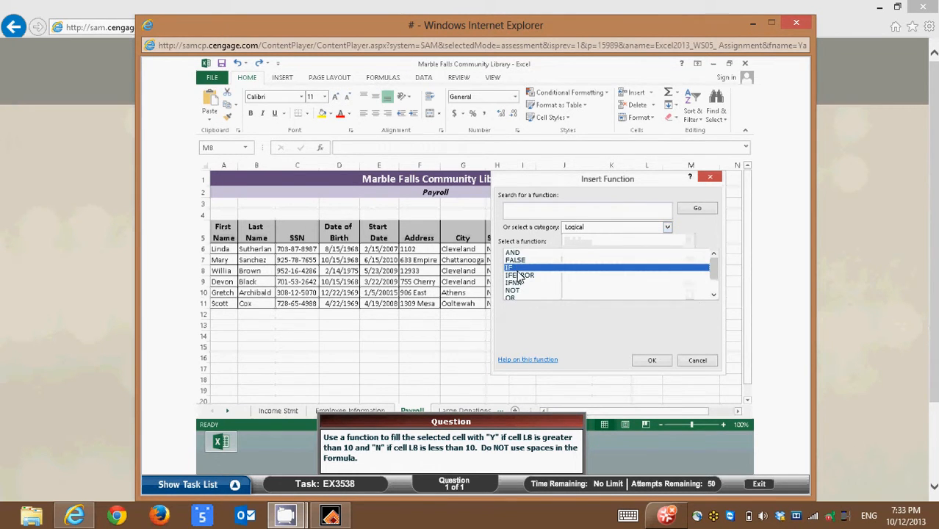
left_click(650, 360)
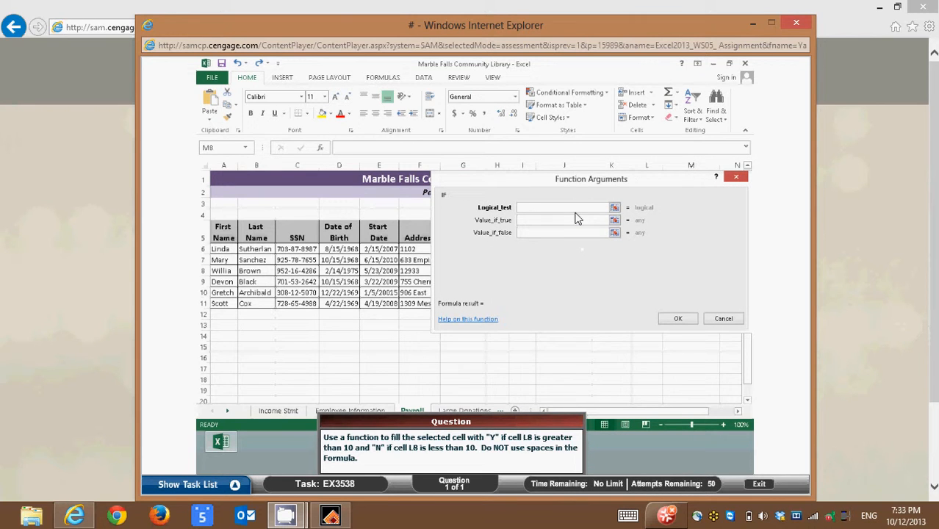
Complete IF with the logical test L8>10, Y if true and N if false, and close the exam's score summary.
type("l8>10")
key("Tab")
type("Y")
type("N")
left_click(673, 322)
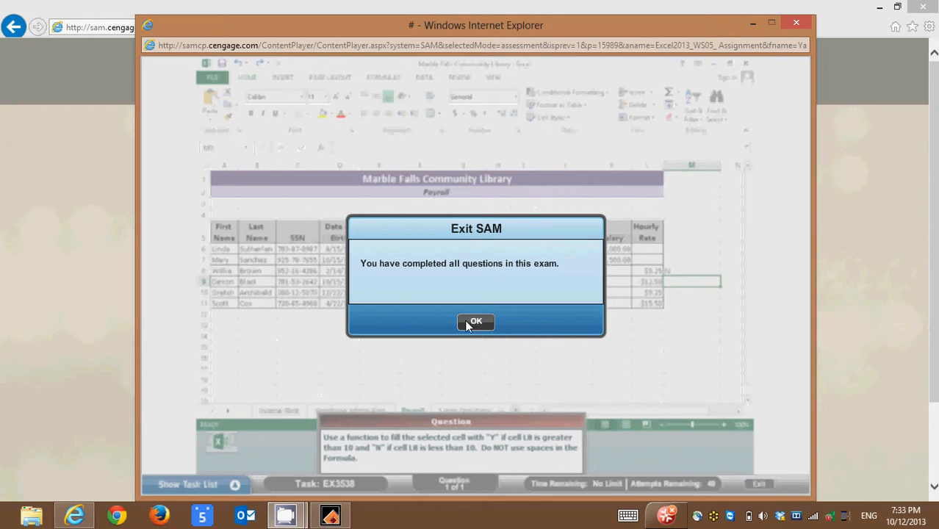
left_click(470, 322)
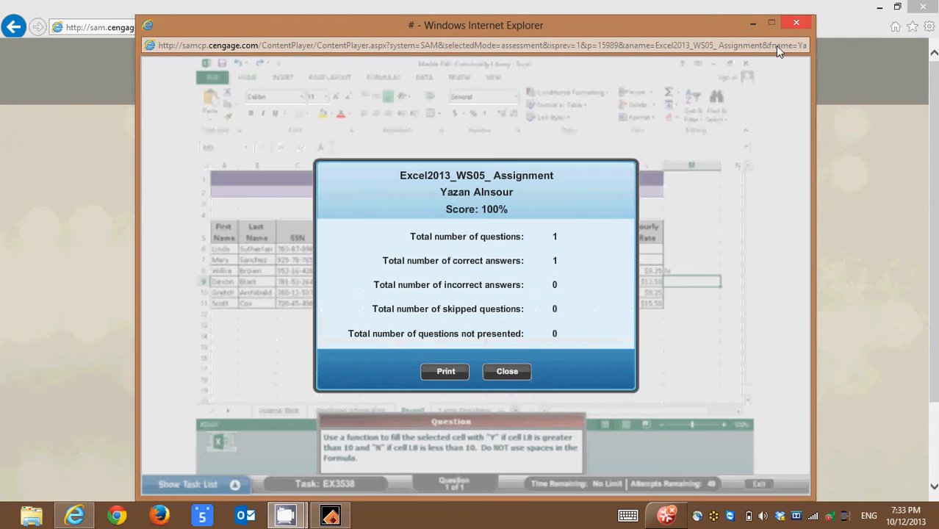
left_click(507, 372)
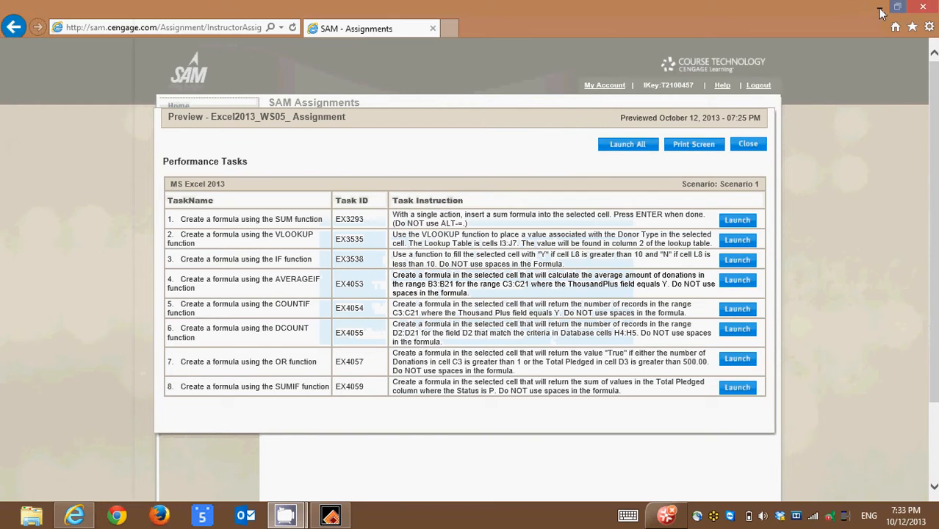
left_click(875, 6)
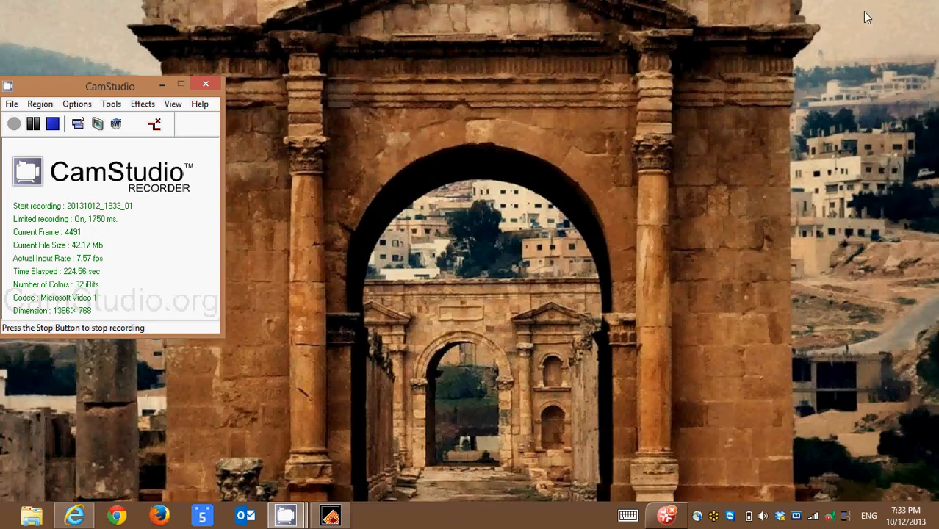
left_click(33, 123)
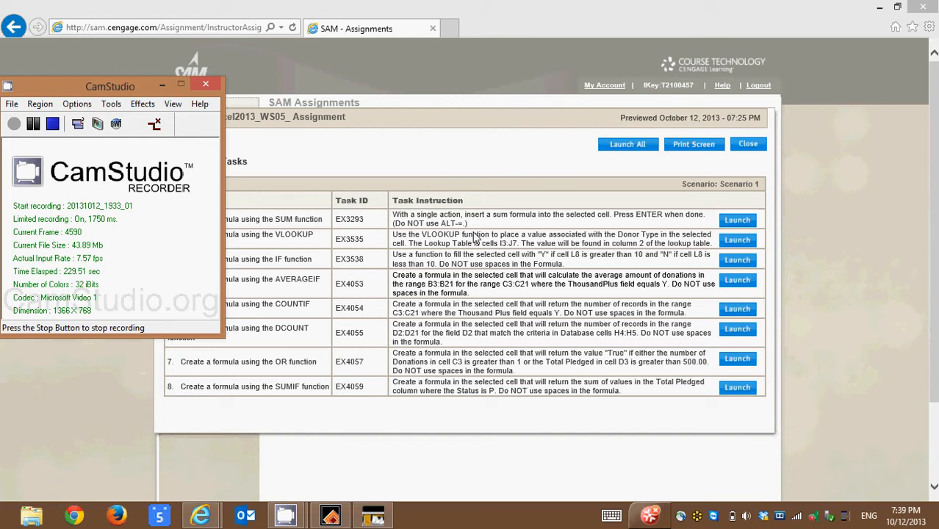
left_click(452, 158)
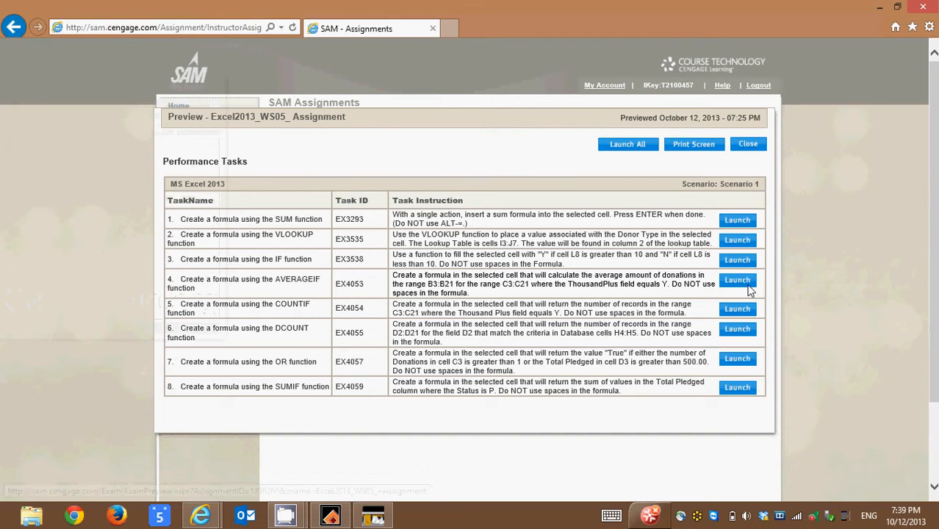
Launch the AVERAGEIF task and choose AVERAGEIF from the Statistical functions for cell G5.
left_click(743, 280)
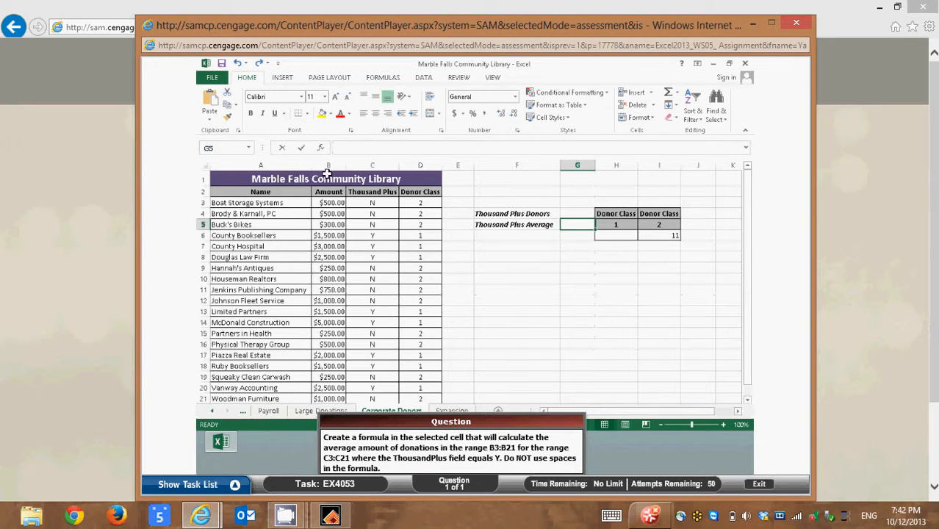
left_click(321, 147)
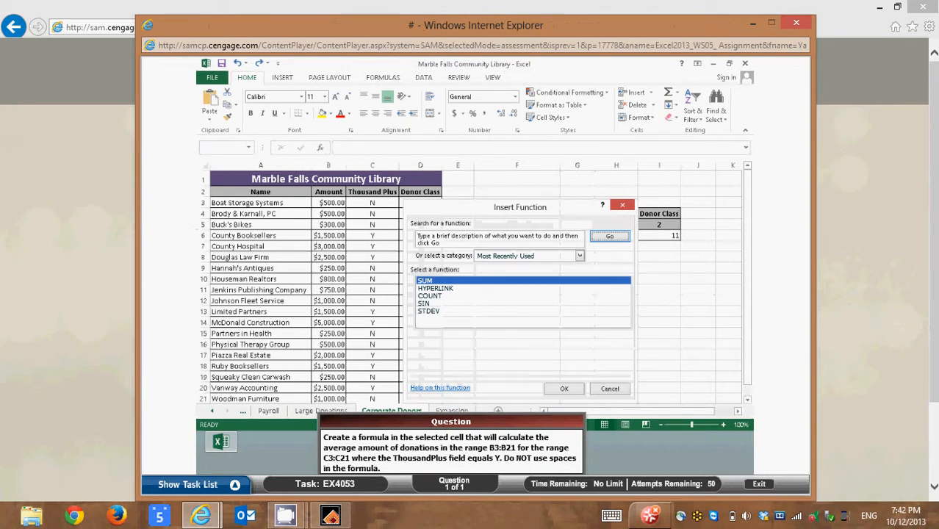
left_click(512, 255)
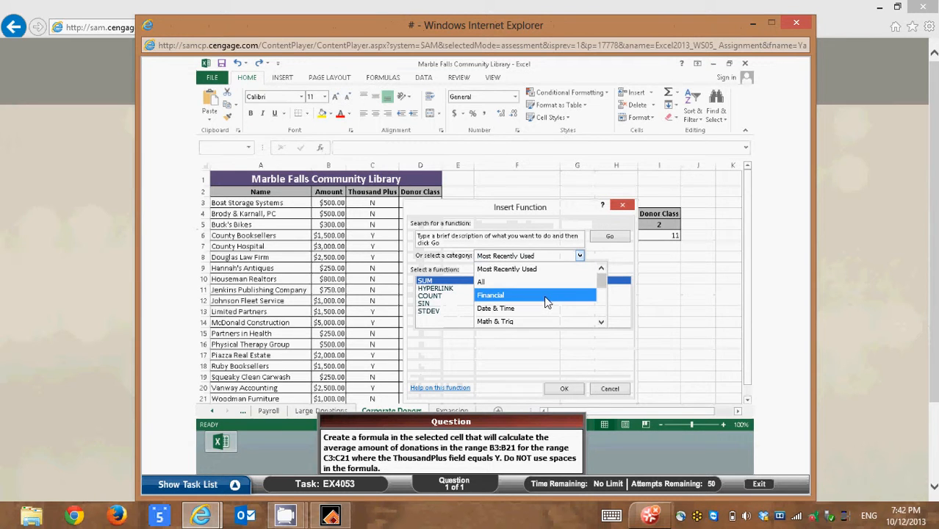
left_click(601, 322)
left_click(601, 322)
left_click(601, 322)
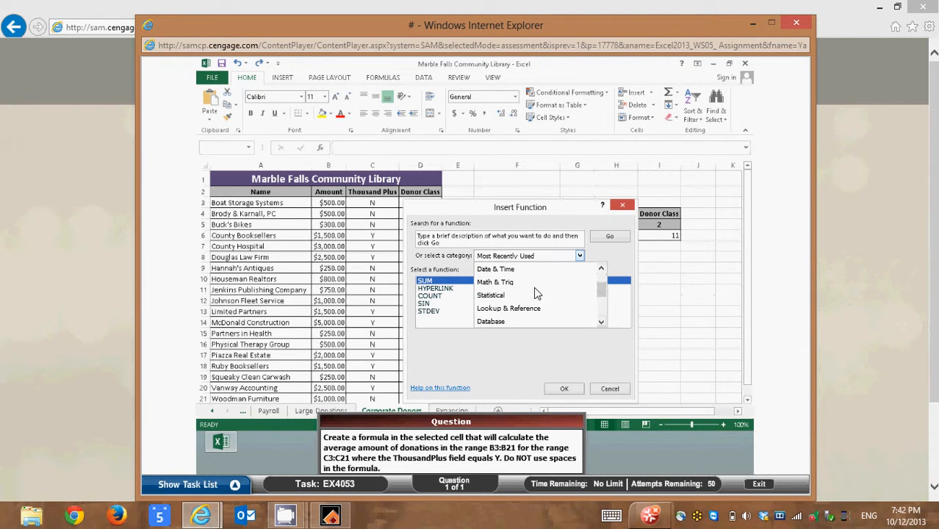
left_click(501, 283)
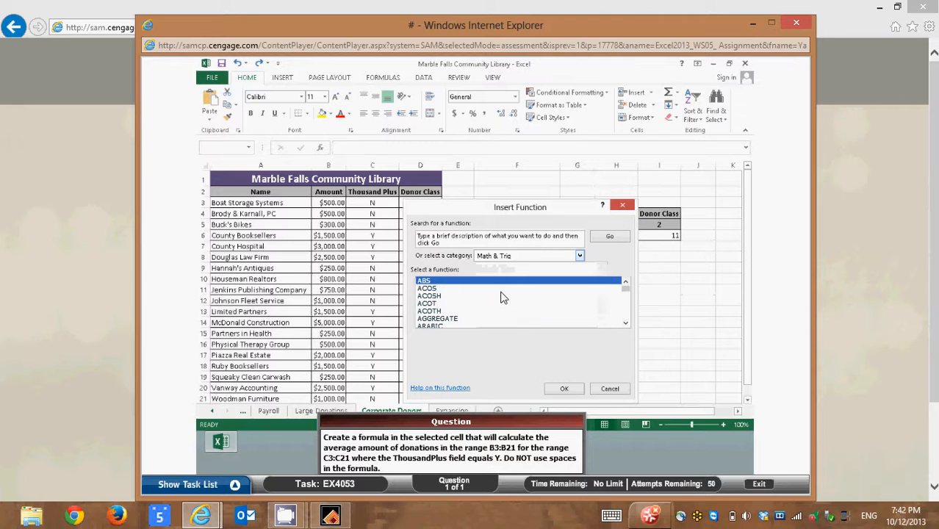
left_click(578, 256)
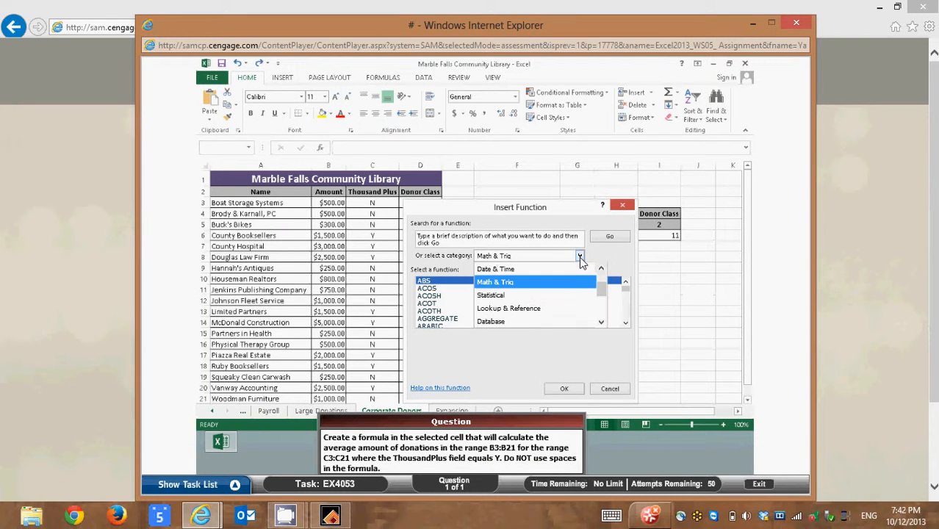
left_click(491, 295)
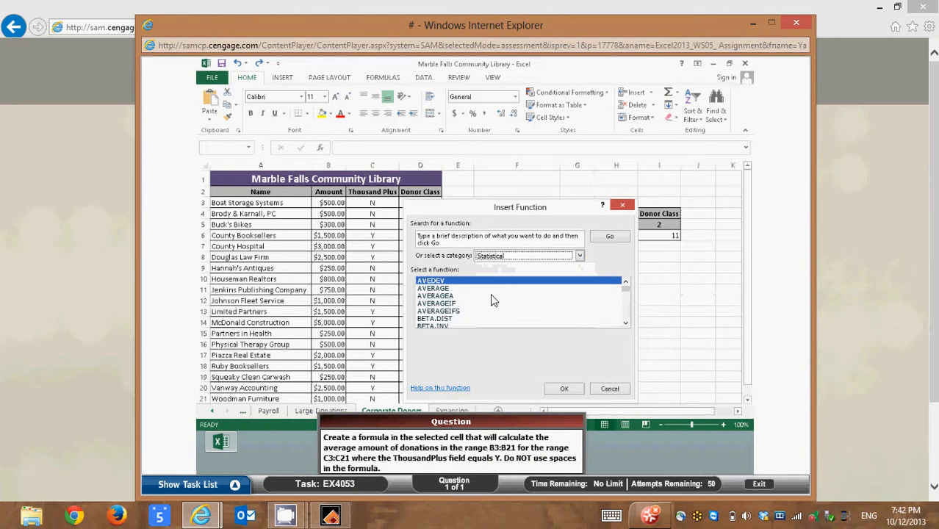
double_click(442, 304)
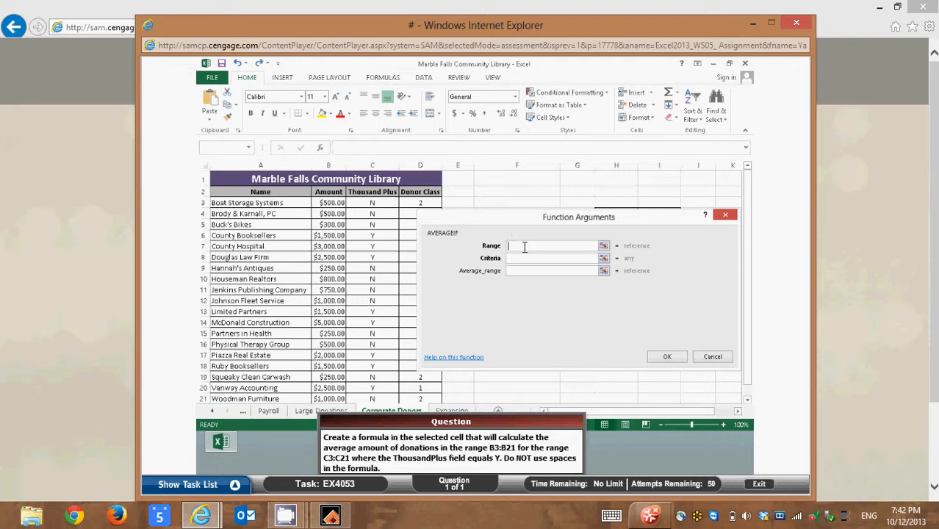
Complete AVERAGEIF with range C3:C21, criteria Y and average range B3:B21, and return to the assignment's task list.
type("c")
type("3:")
type("c21")
type("Y")
type("b3:")
type("b21")
left_click(664, 357)
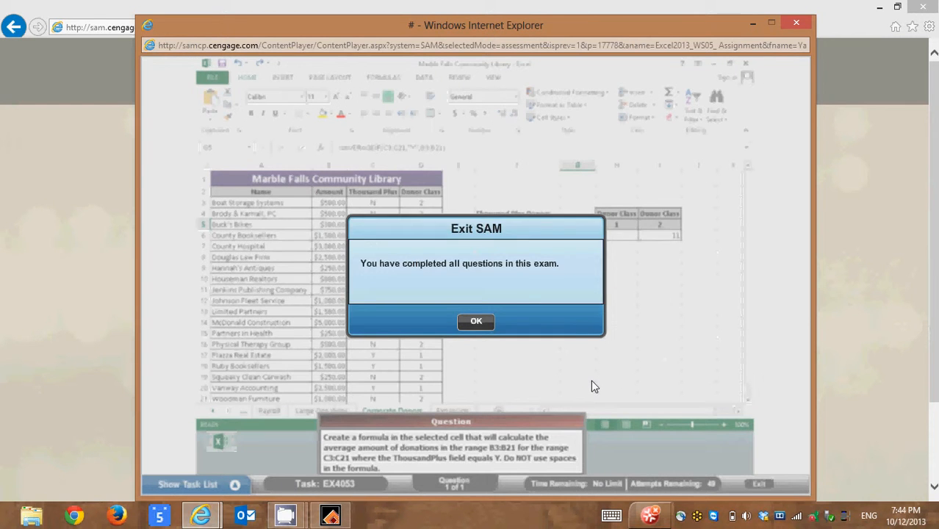
key("alt+Tab")
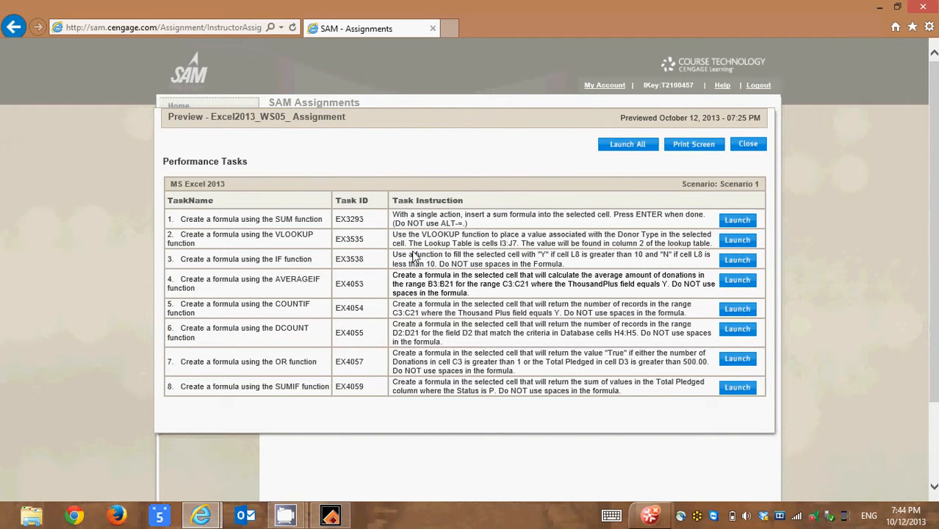
Launch the COUNTIF task and list the Statistical functions in Insert Function for cell G4.
left_click(735, 309)
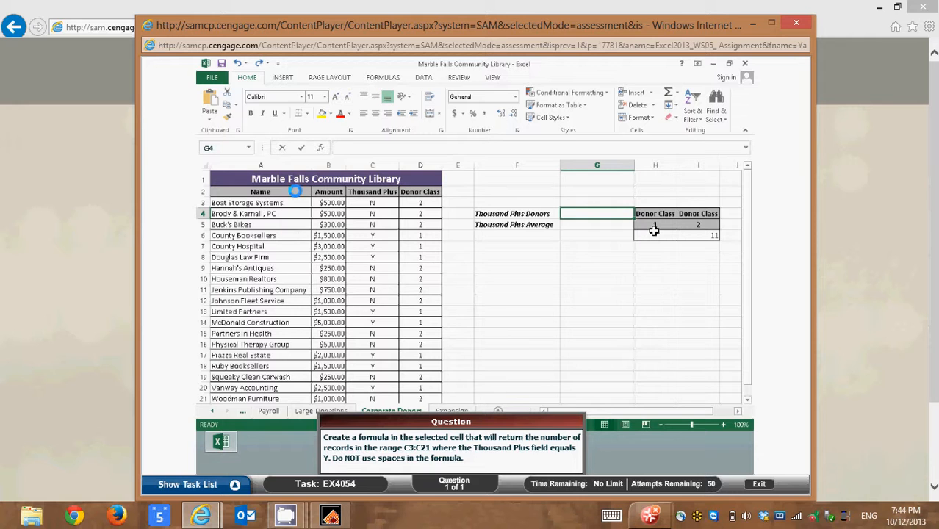
left_click(321, 148)
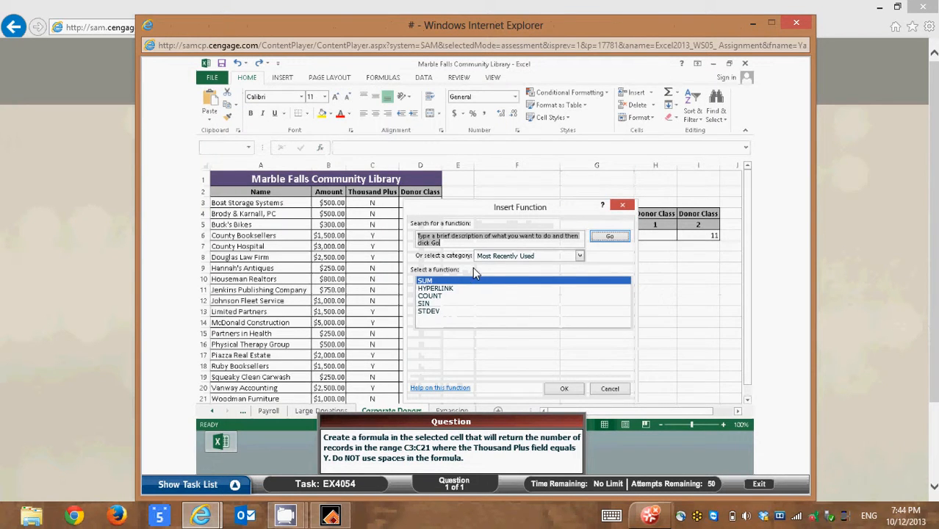
left_click(581, 255)
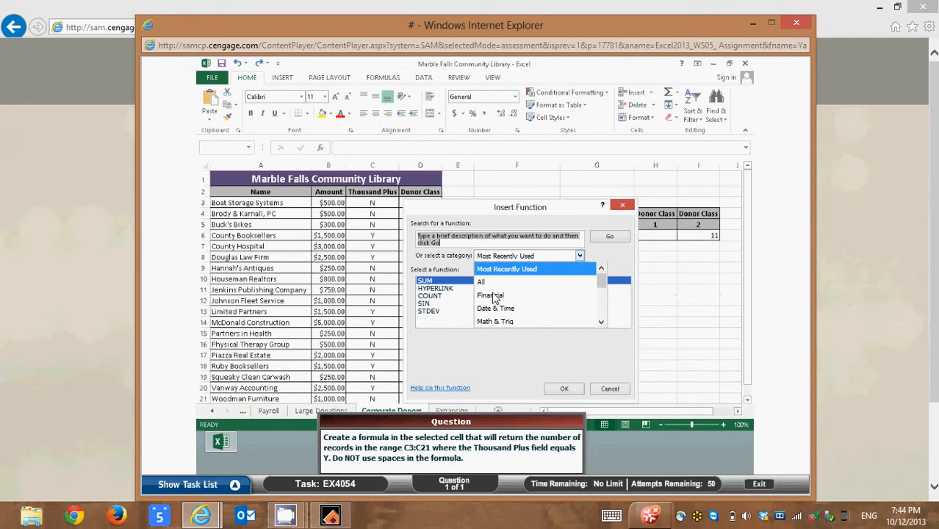
left_click(609, 323)
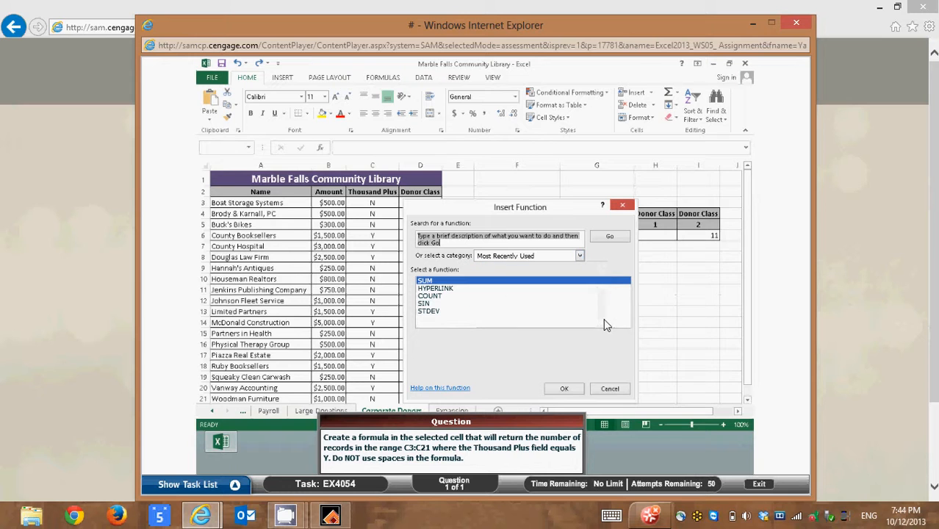
left_click(581, 255)
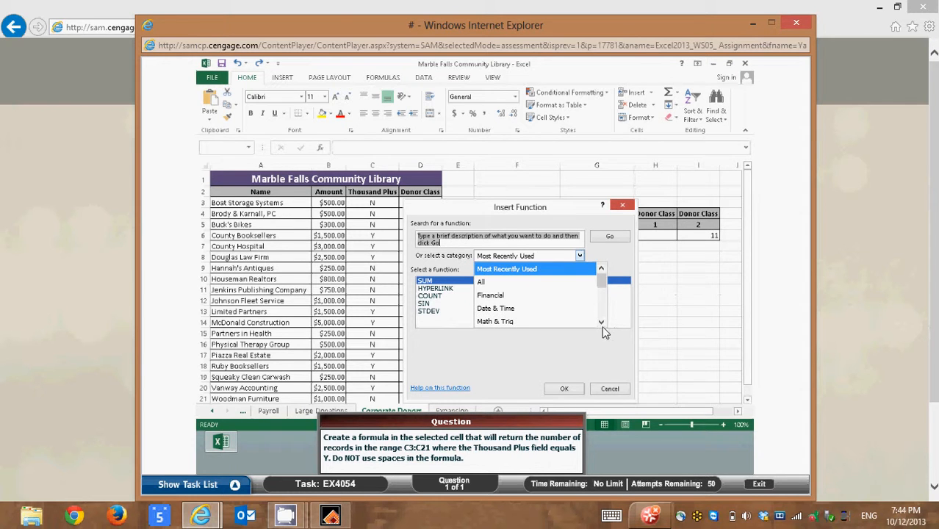
left_click(600, 321)
left_click(600, 322)
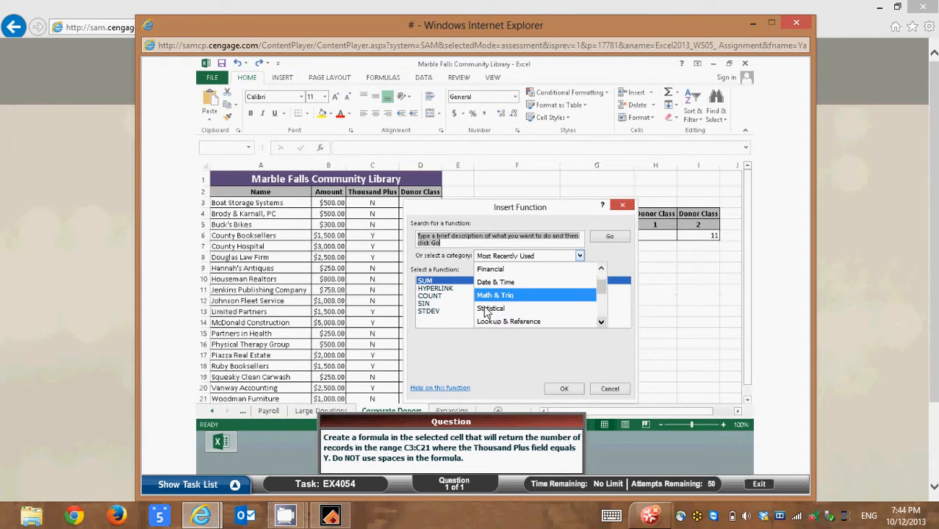
left_click(486, 309)
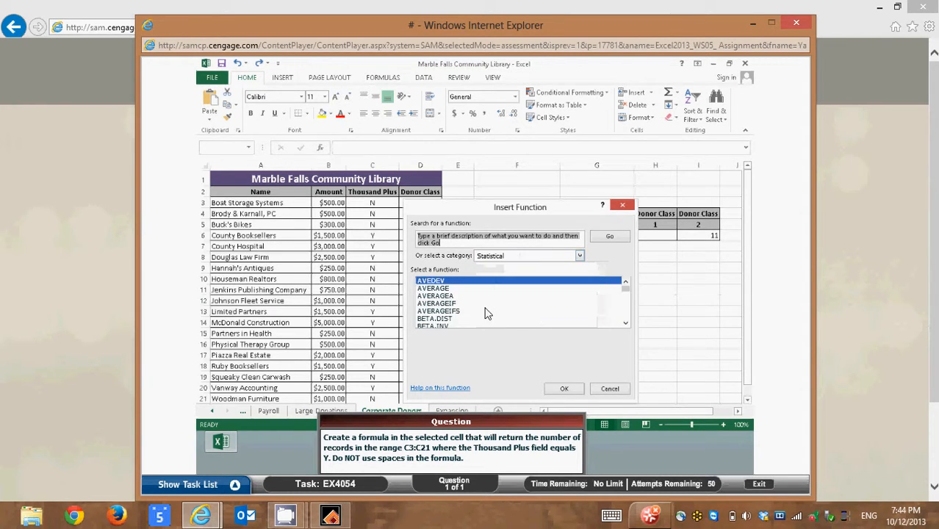
Choose COUNTIF from the Statistical functions and open its arguments.
left_click(626, 324)
left_click(626, 324)
left_click(626, 324)
left_click(625, 323)
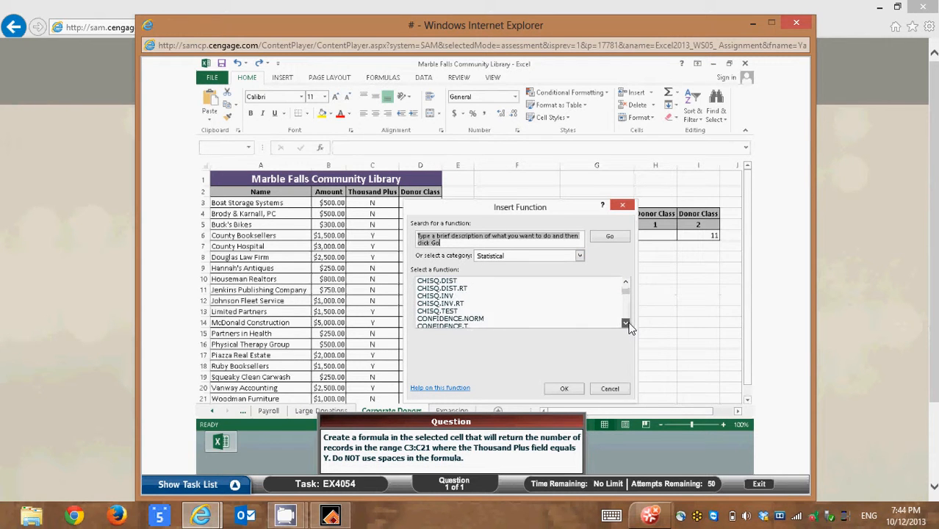
left_click(626, 323)
left_click(626, 323)
left_click(626, 324)
left_click(625, 323)
left_click(625, 324)
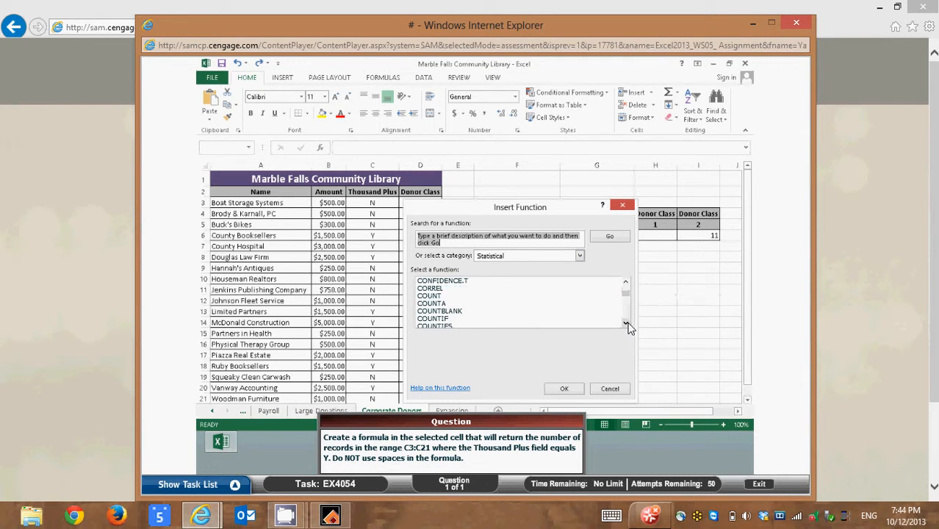
left_click(425, 319)
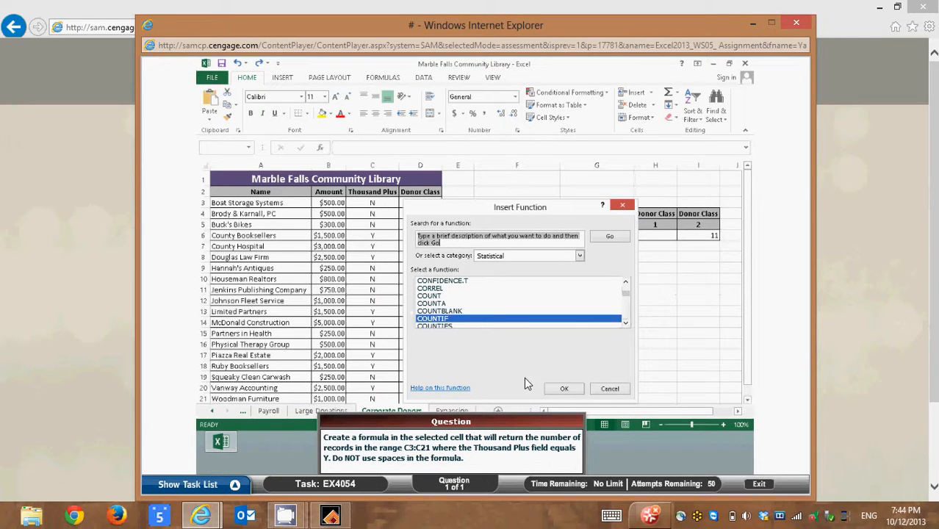
left_click(563, 389)
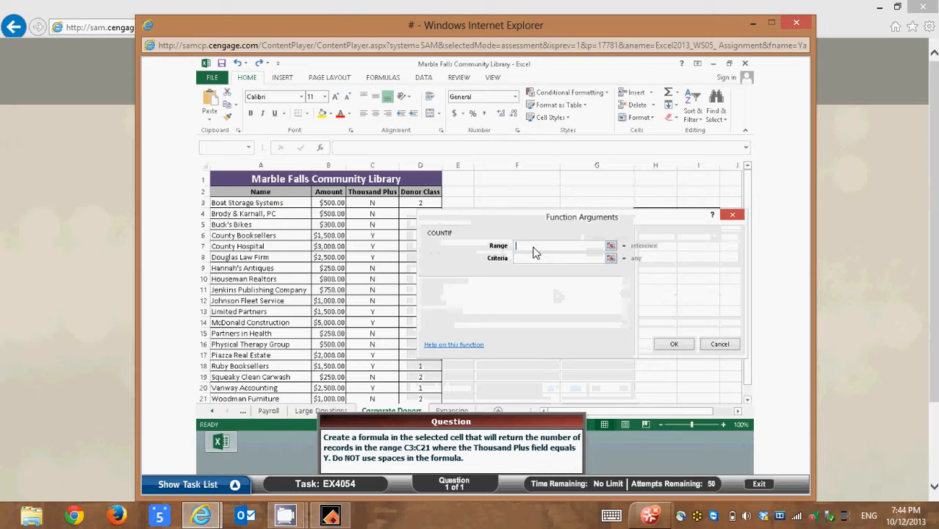
Complete COUNTIF with range C3:C21 and criteria Y.
type("c3:c21")
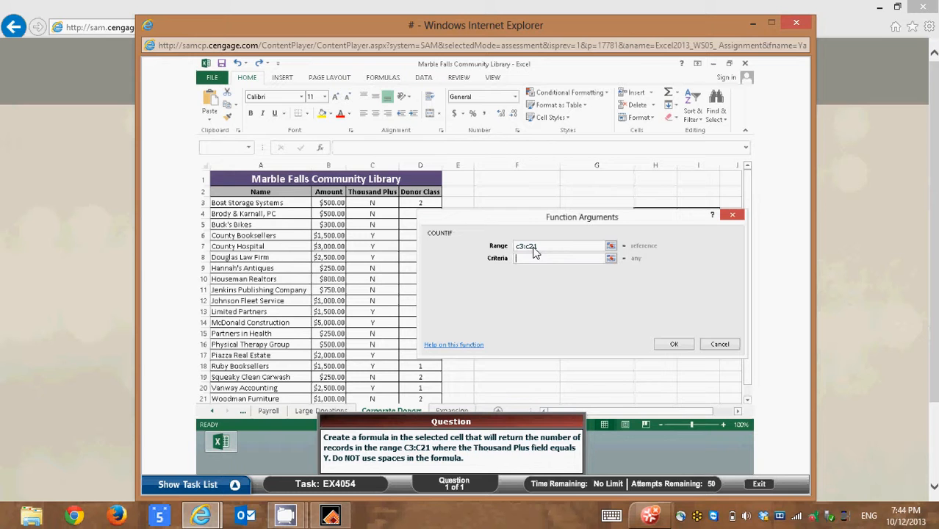
type("Y")
left_click(674, 345)
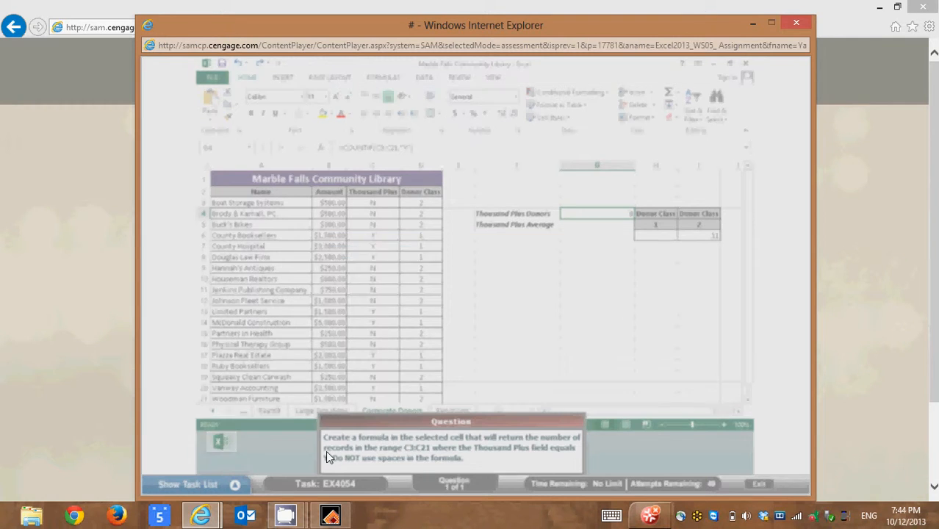
Switch from the completed exam window back to the SAM assignment's task list, minimizing EndNote on the way.
key("alt+Tab")
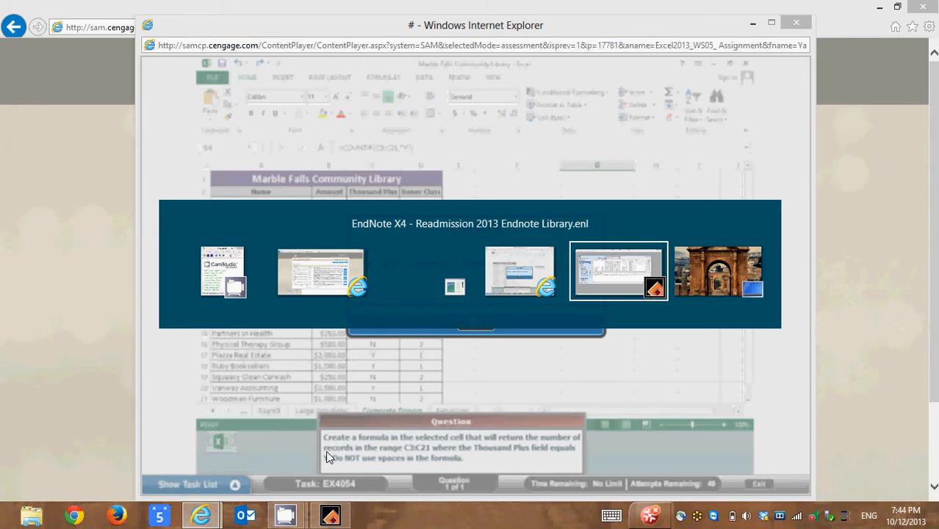
key("alt+Tab")
key("alt+Tab")
key("alt+Tab")
key("alt+Tab")
key("alt+Tab")
key("alt+Tab")
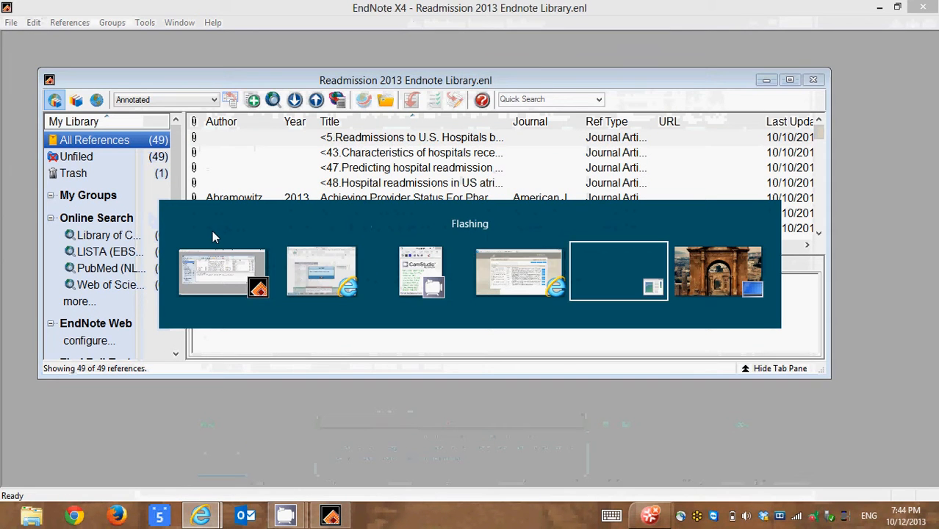
left_click(879, 6)
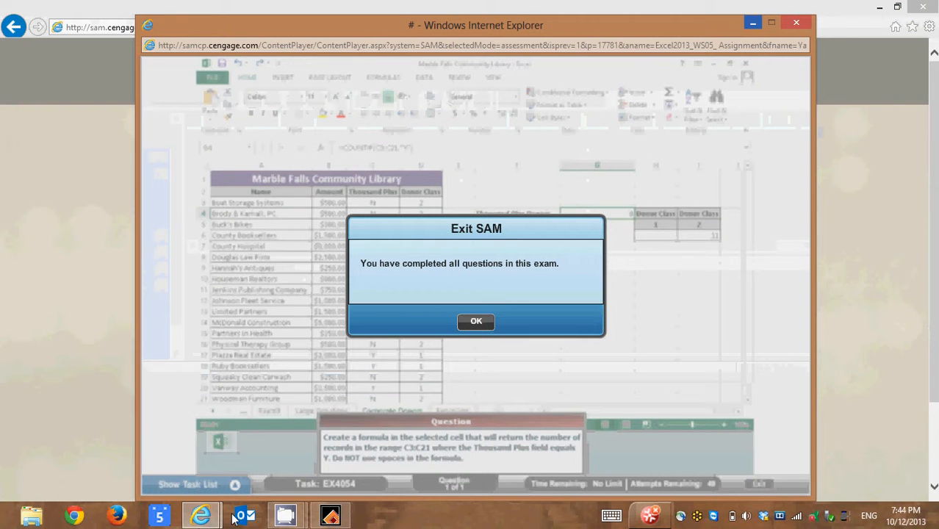
key("alt+Tab")
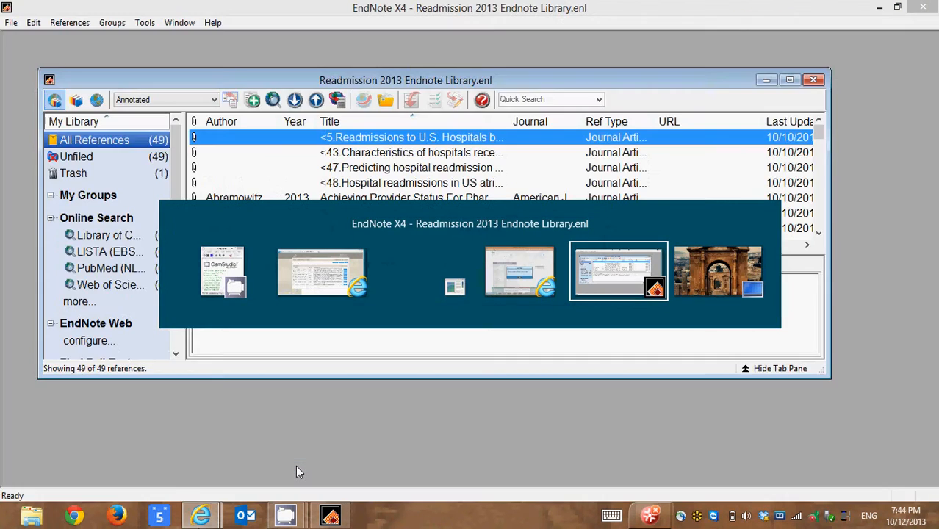
key("alt+Tab")
key("alt+Tab")
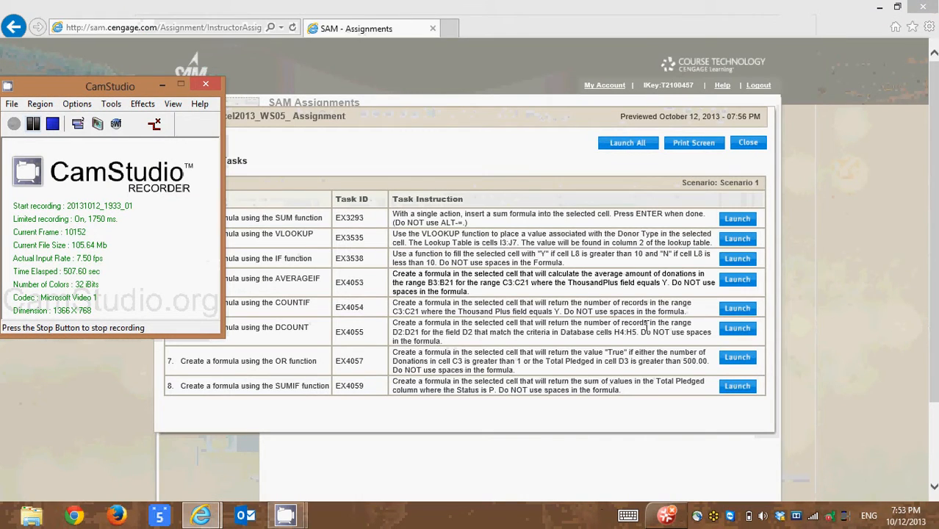
Launch the DCOUNT task and choose DCOUNT from the Database functions for cell H6.
left_click(738, 331)
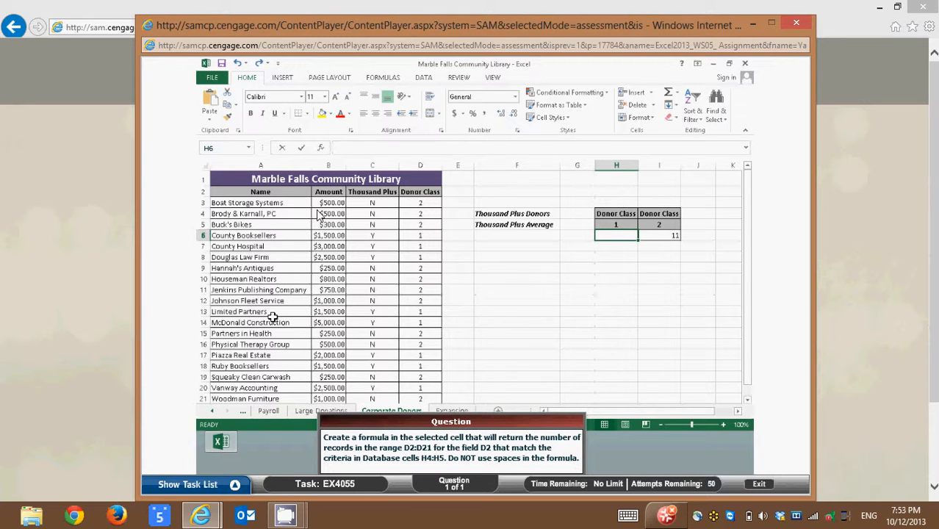
left_click(320, 148)
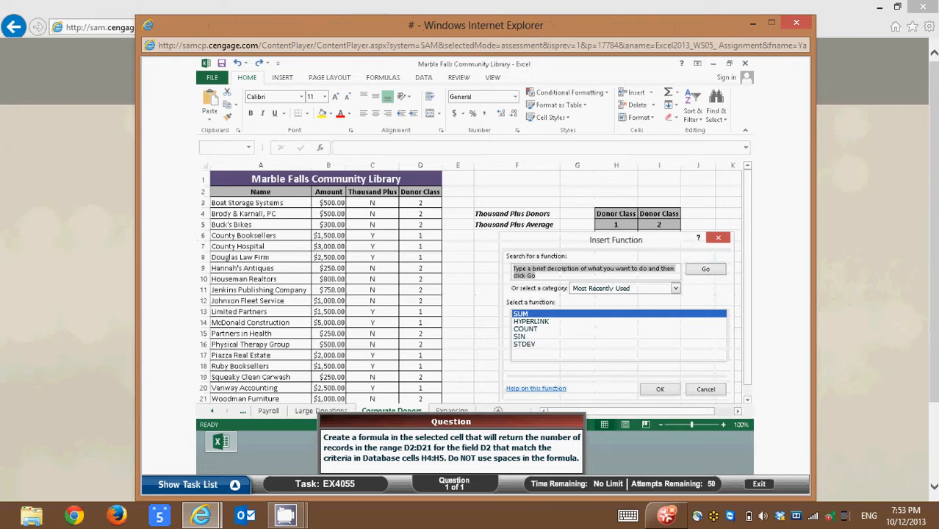
left_click(677, 288)
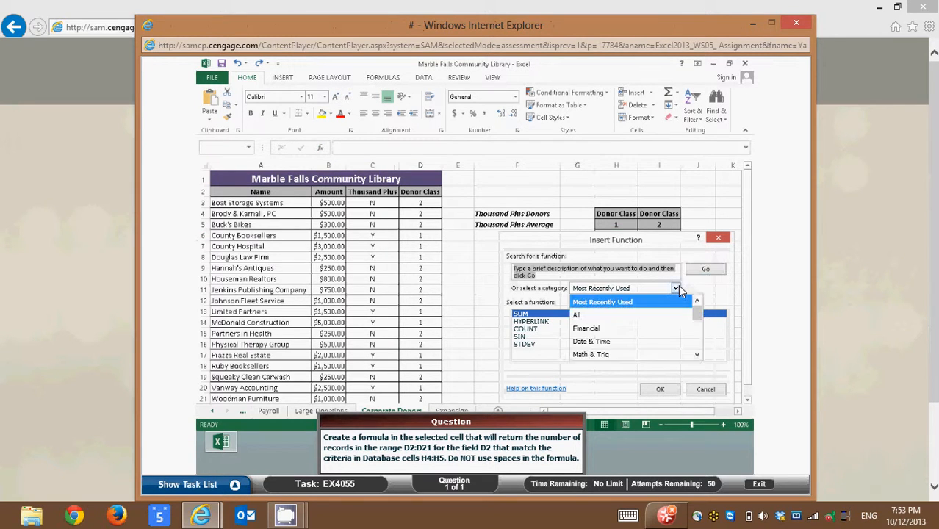
left_click(698, 356)
left_click(697, 356)
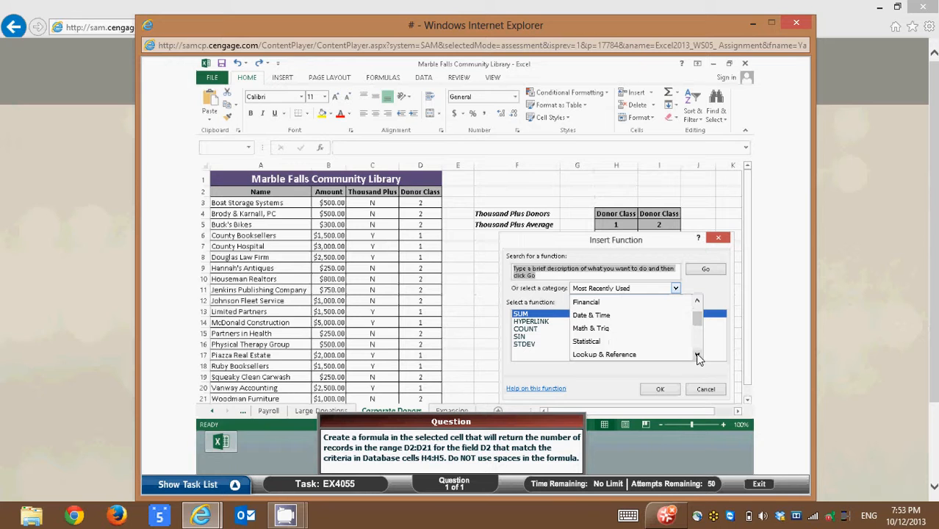
left_click(697, 356)
left_click(697, 356)
left_click(588, 343)
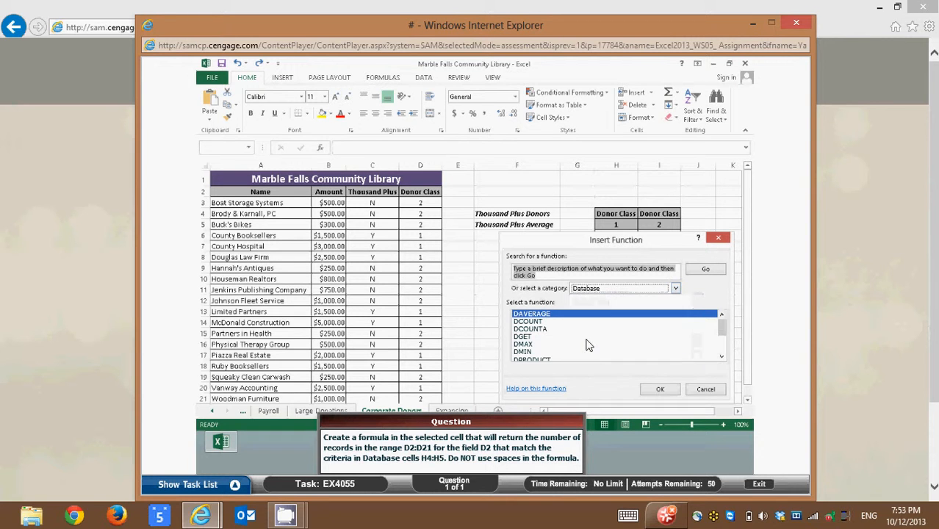
left_click(534, 322)
left_click(654, 389)
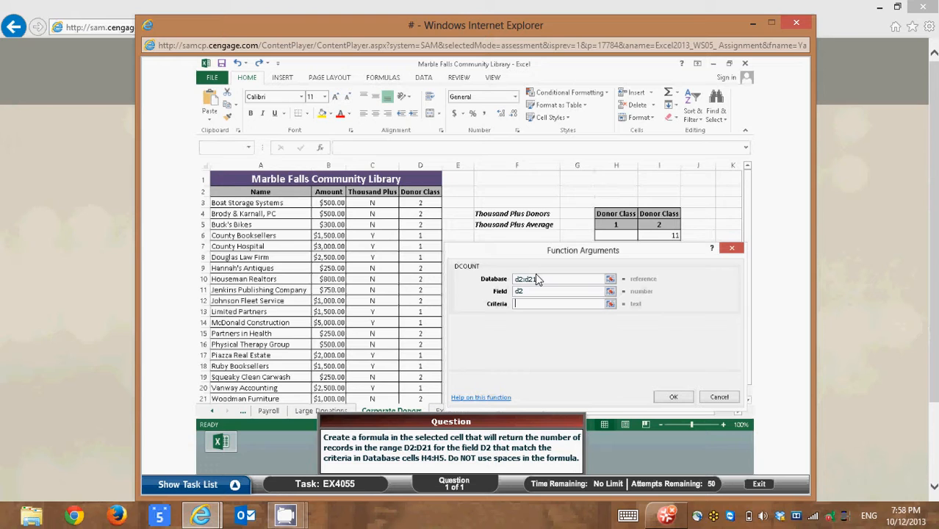
Complete DCOUNT with database D2:D21, field D2 and criteria H4:H5, and return to the assignment's task list.
type("h4:h5")
left_click(674, 396)
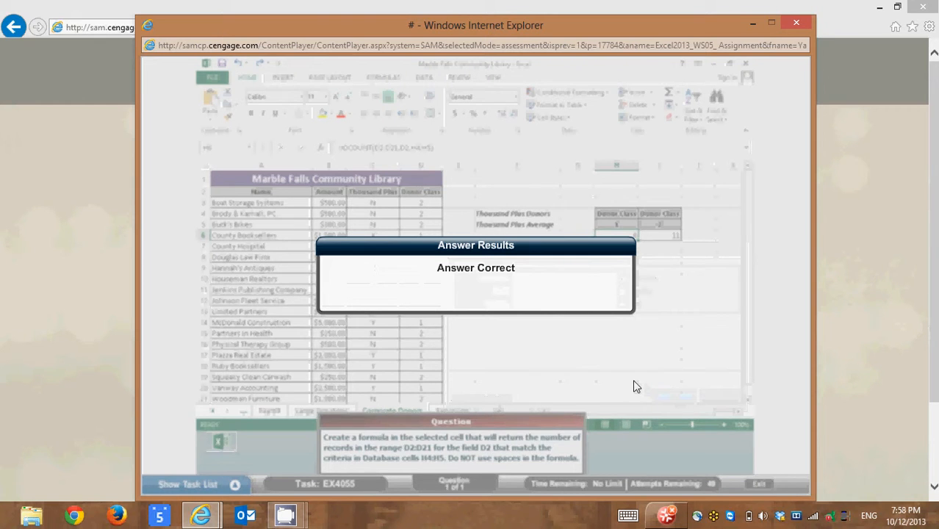
key("alt+Tab")
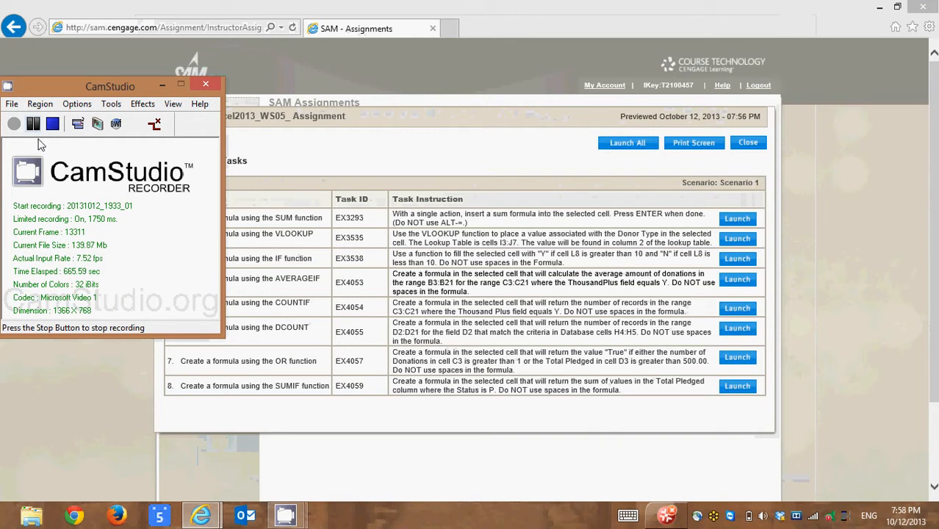
left_click(460, 400)
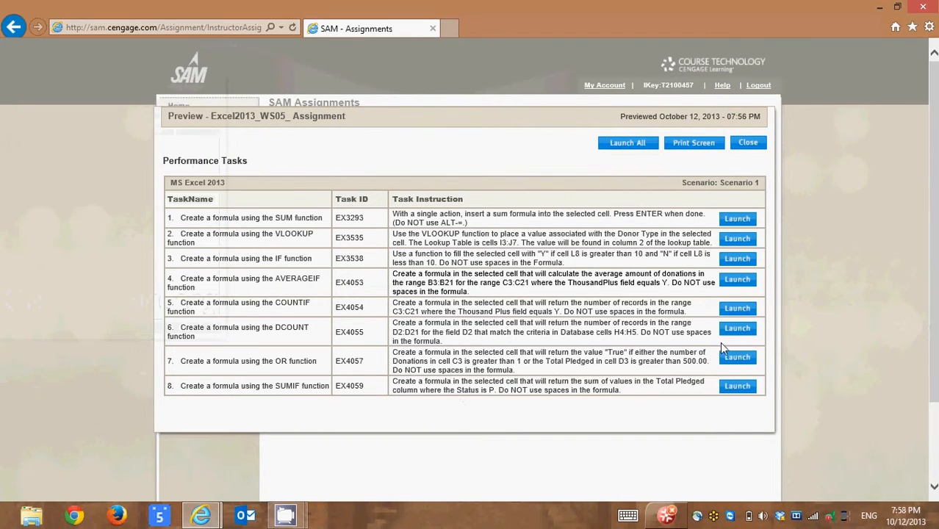
Launch the OR task and choose OR from the Logical functions for cell F3.
left_click(735, 358)
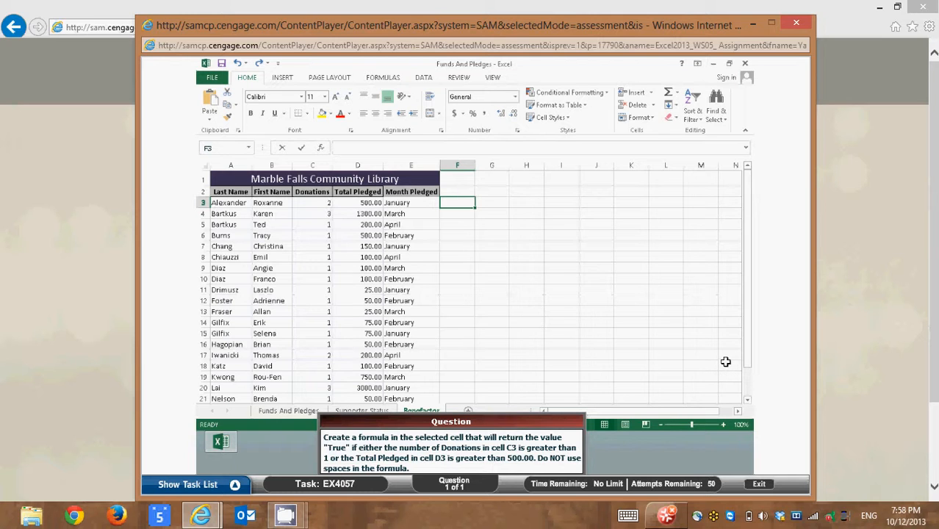
left_click(320, 147)
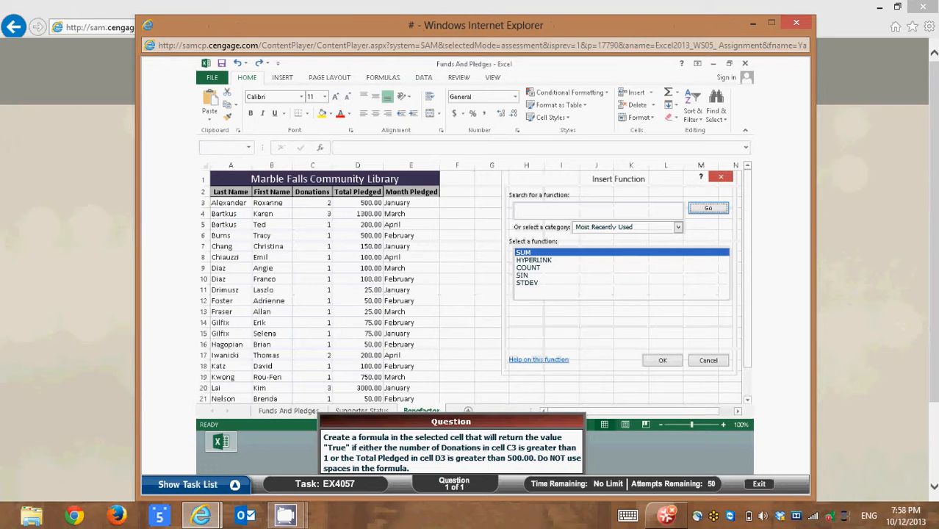
left_click(676, 227)
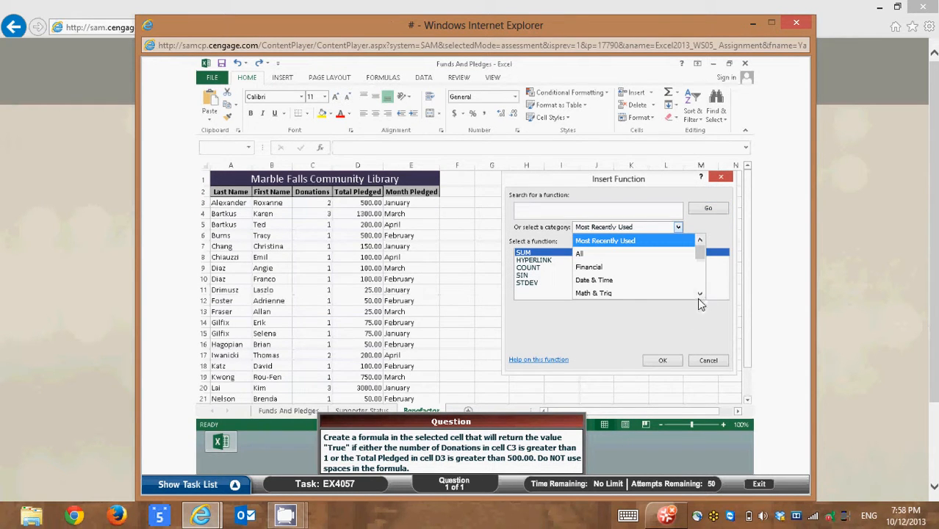
left_click(700, 294)
left_click(700, 294)
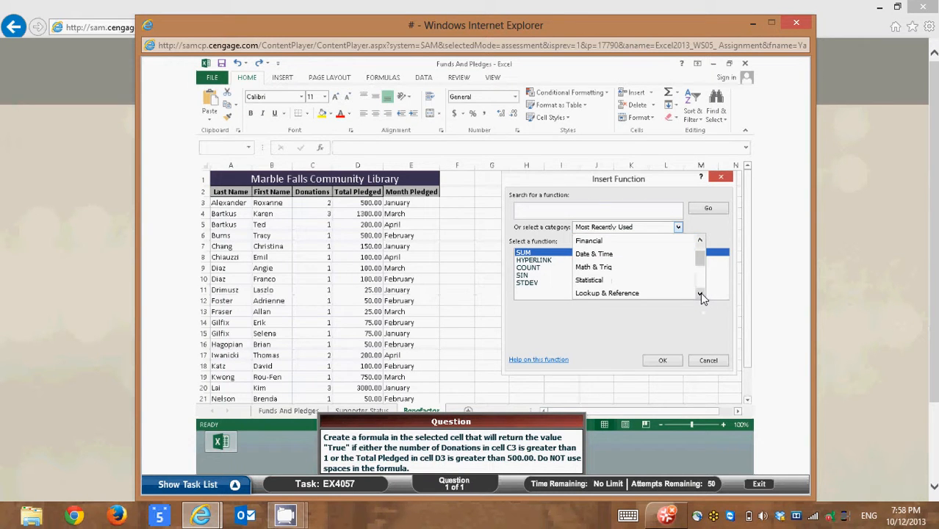
left_click(701, 294)
left_click(701, 294)
left_click(701, 294)
left_click(701, 294)
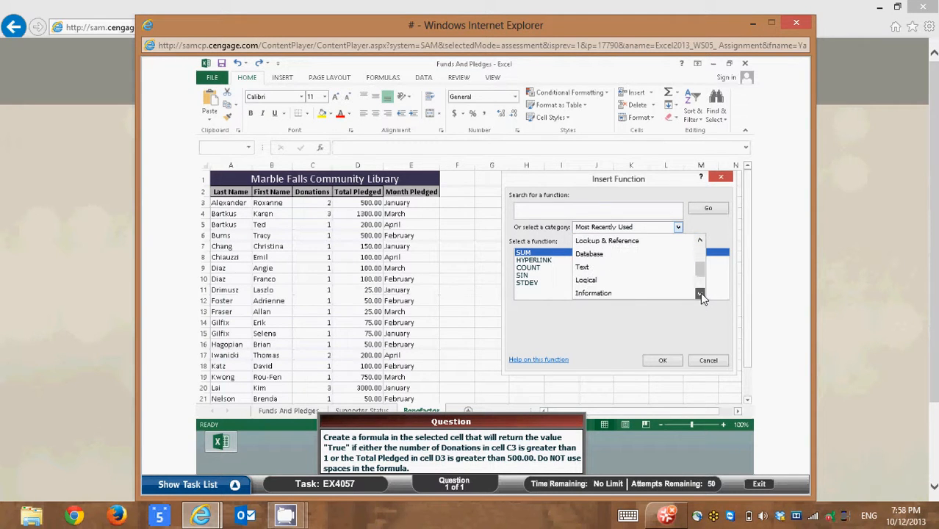
left_click(599, 280)
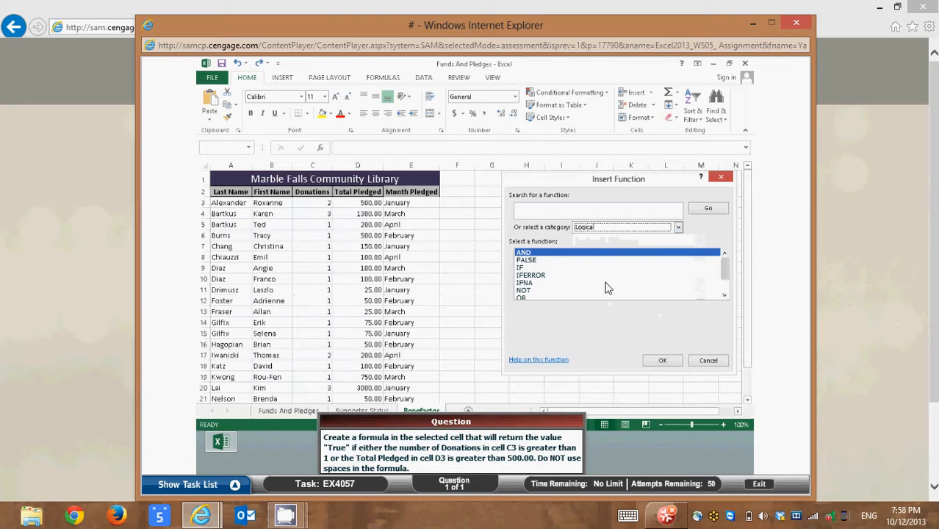
left_click(525, 298)
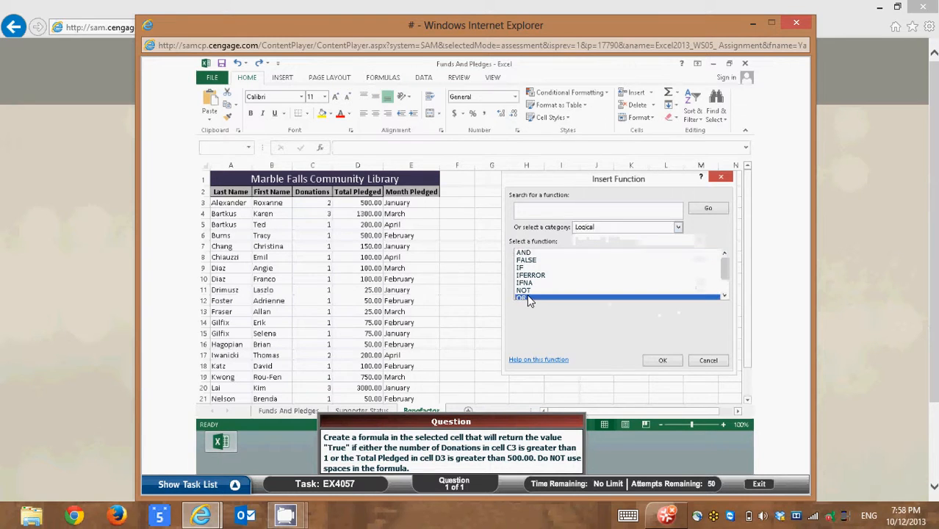
left_click(659, 360)
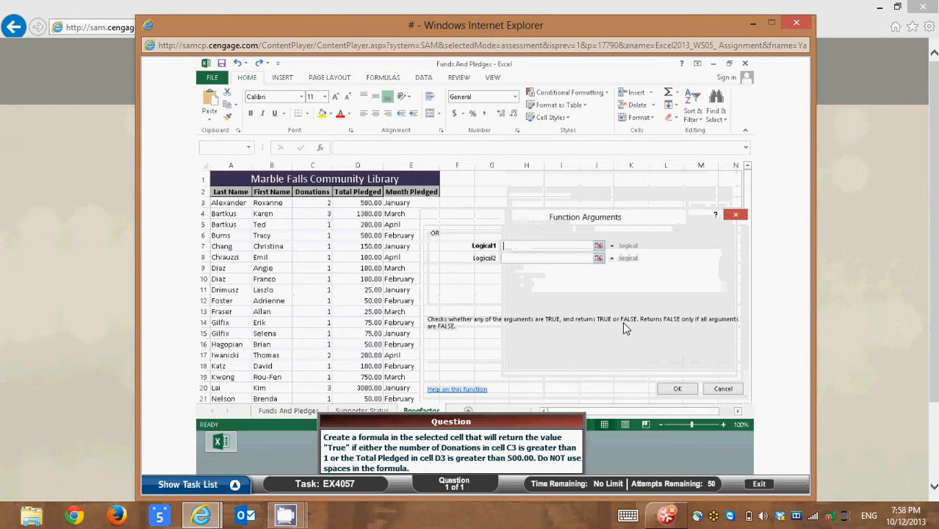
Complete OR with the logical tests C3>1 and D3>500.
type("c3>1")
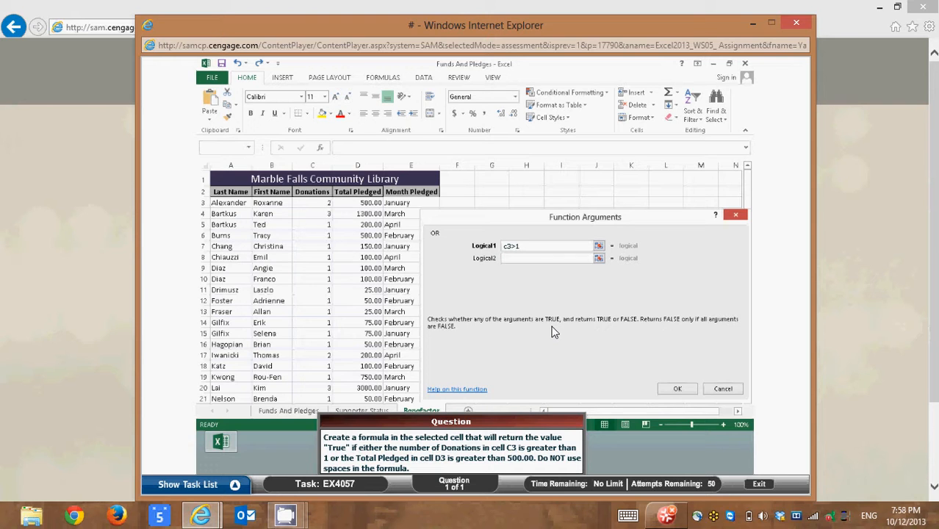
type("d3>500")
left_click(686, 390)
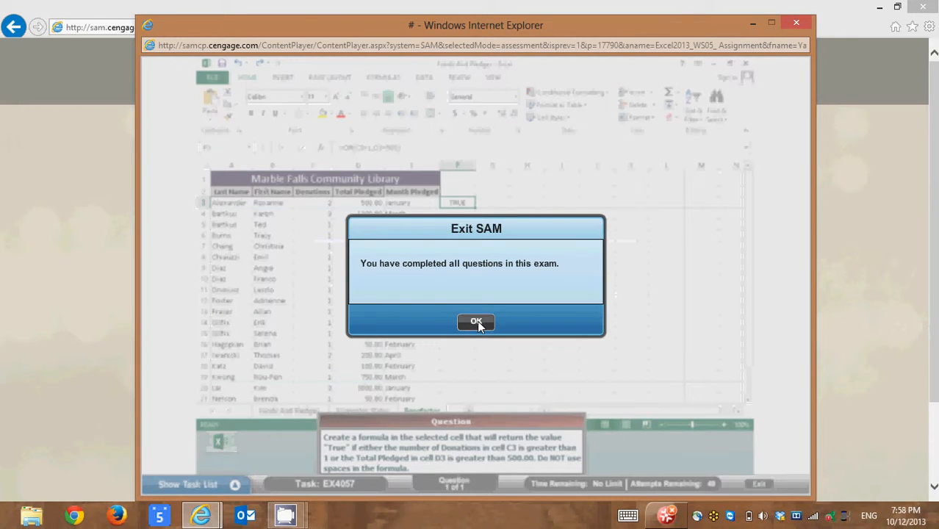
Exit the completed OR exam and return to the SAM assignment's task list.
left_click(477, 320)
key("alt+Tab")
key("alt+Tab")
key("alt+Tab")
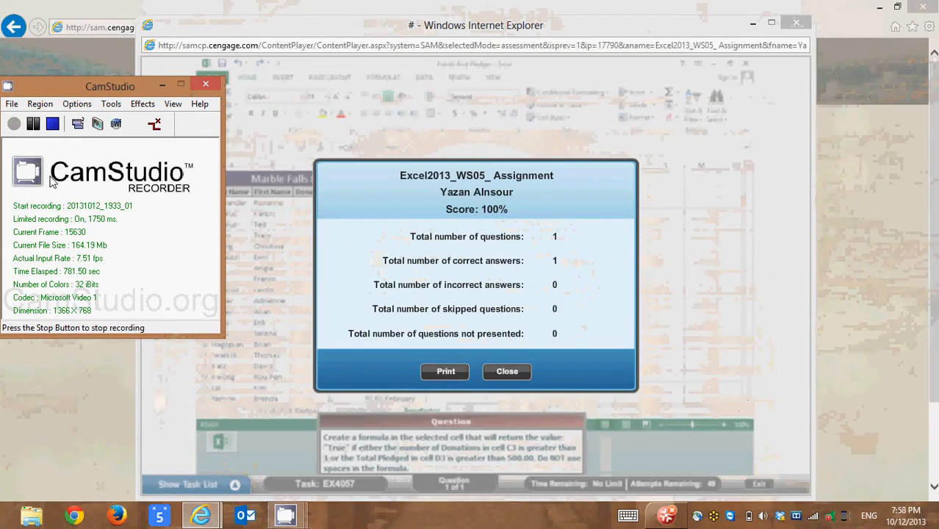
key("alt+Tab")
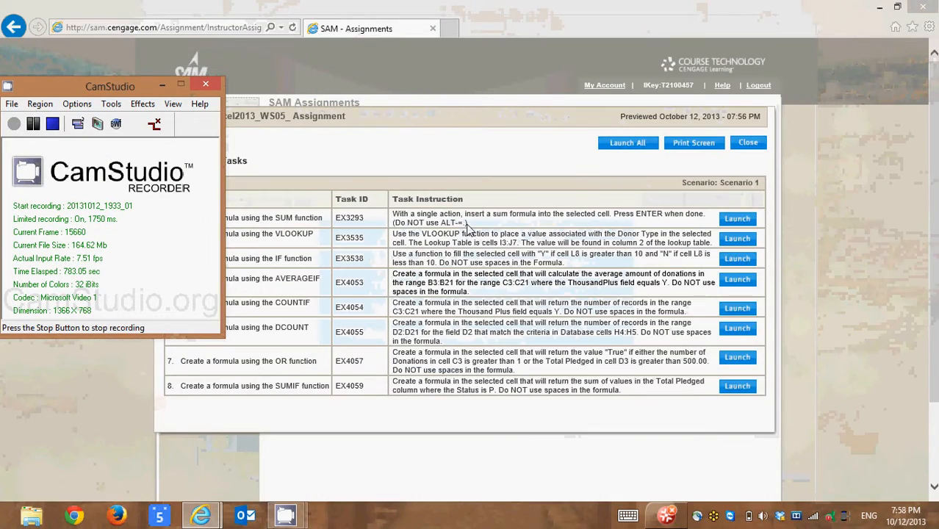
left_click(481, 160)
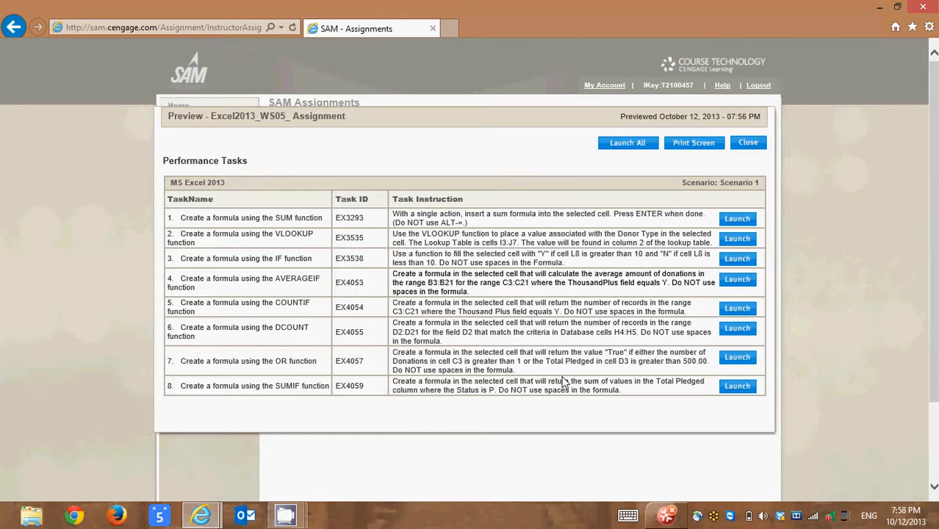
Launch the SUMIF task and choose SUMIF from the Math & Trig functions for cell G3.
left_click(739, 391)
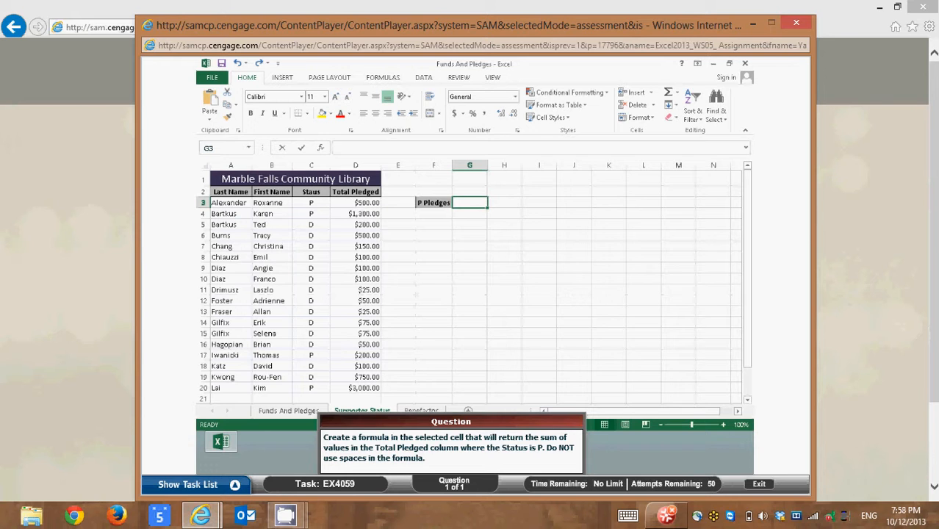
left_click(324, 148)
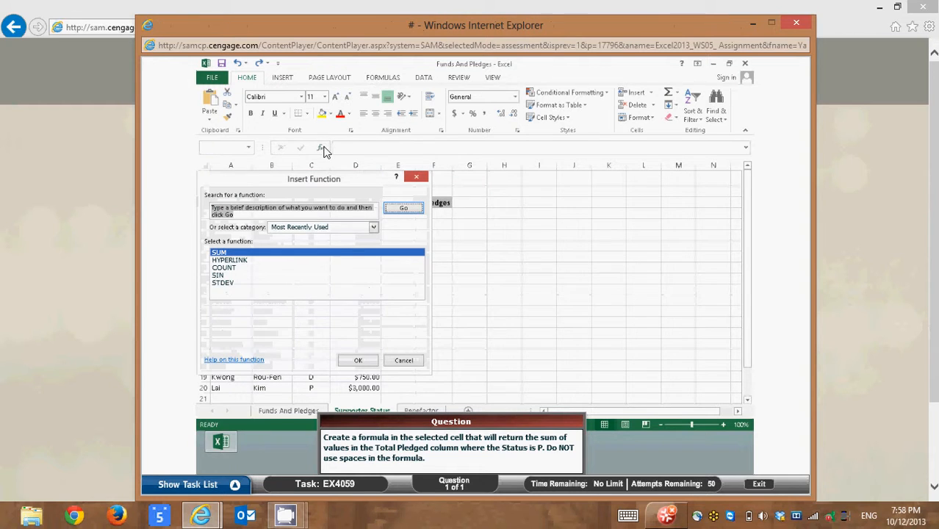
left_click(374, 228)
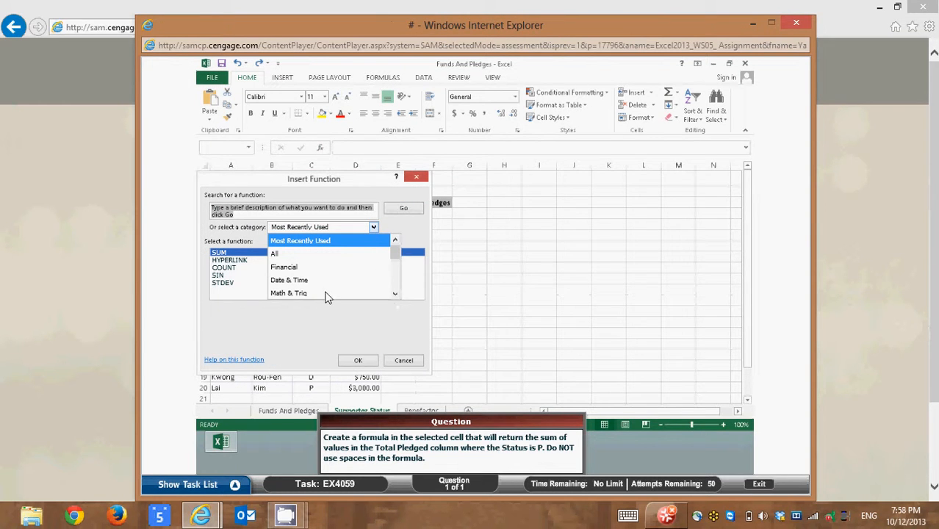
left_click(297, 293)
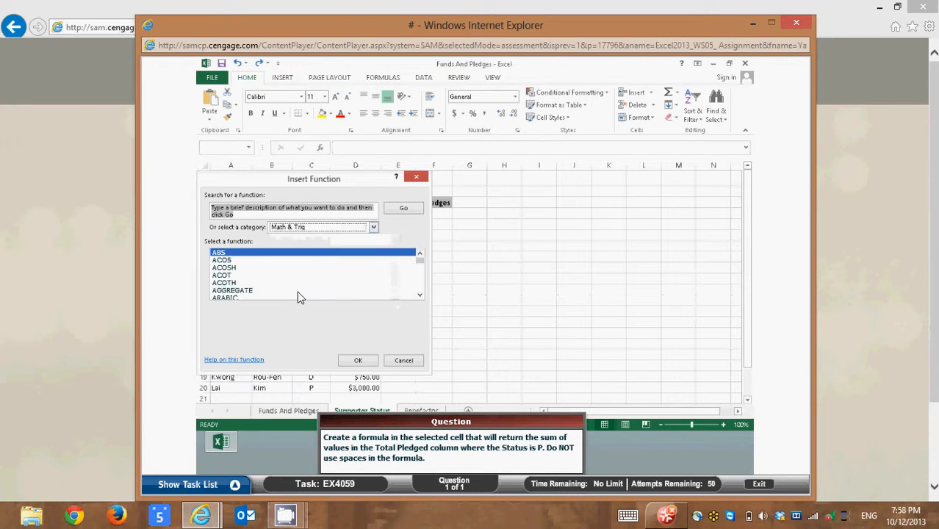
left_click(297, 291)
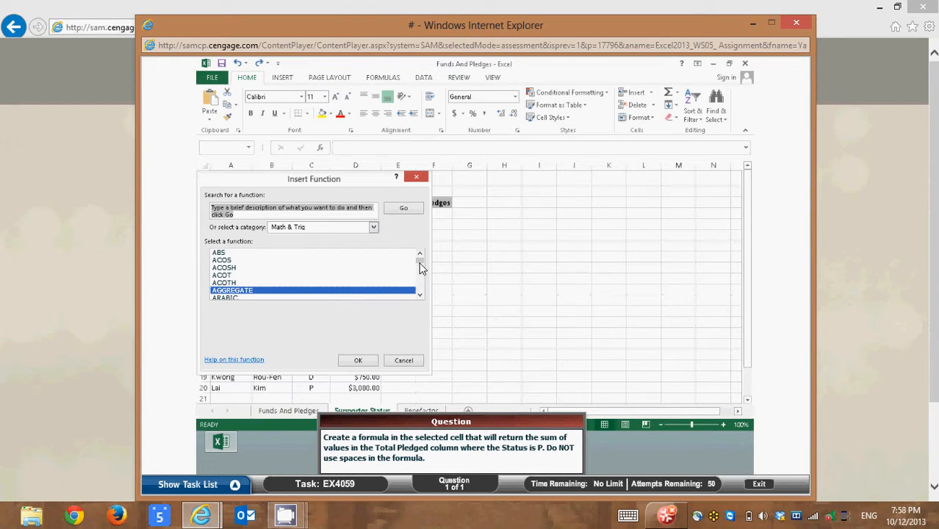
left_click_drag(417, 262, 419, 285)
left_click(421, 296)
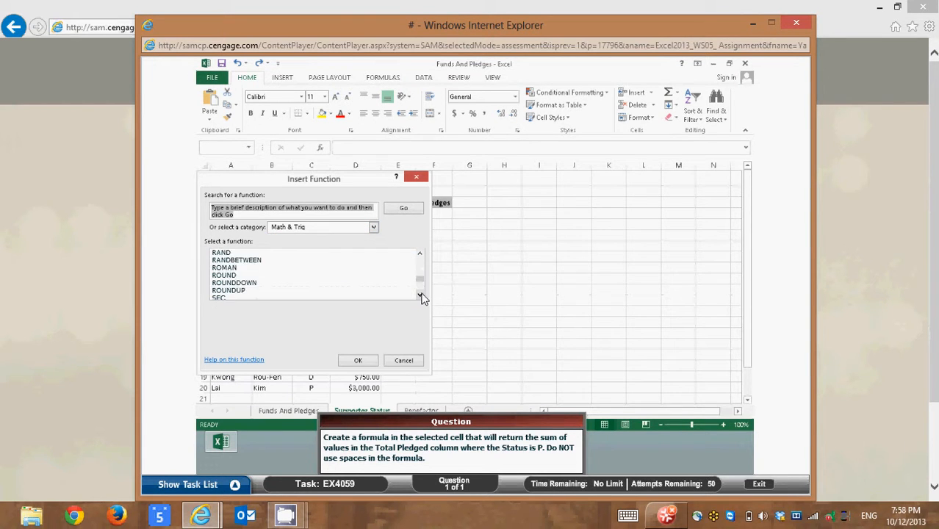
left_click(420, 296)
left_click(420, 295)
left_click(420, 295)
left_click(421, 295)
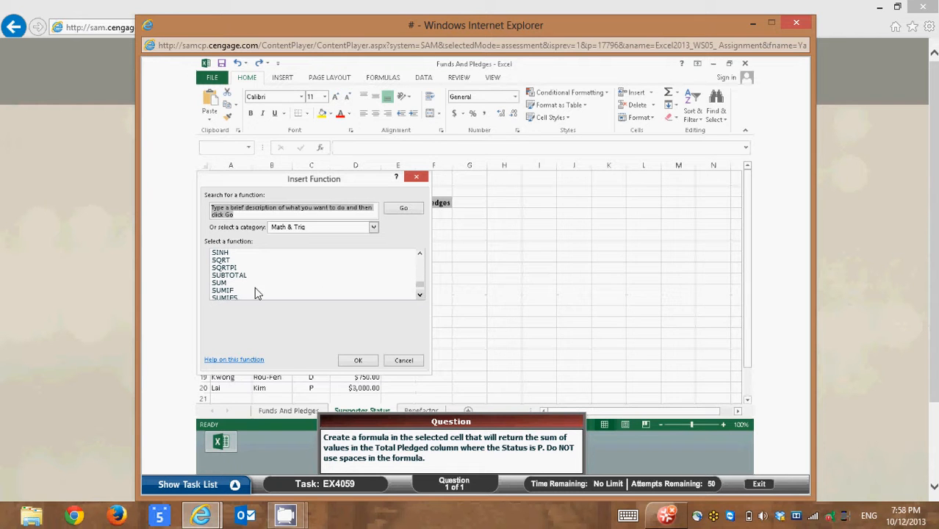
left_click(235, 291)
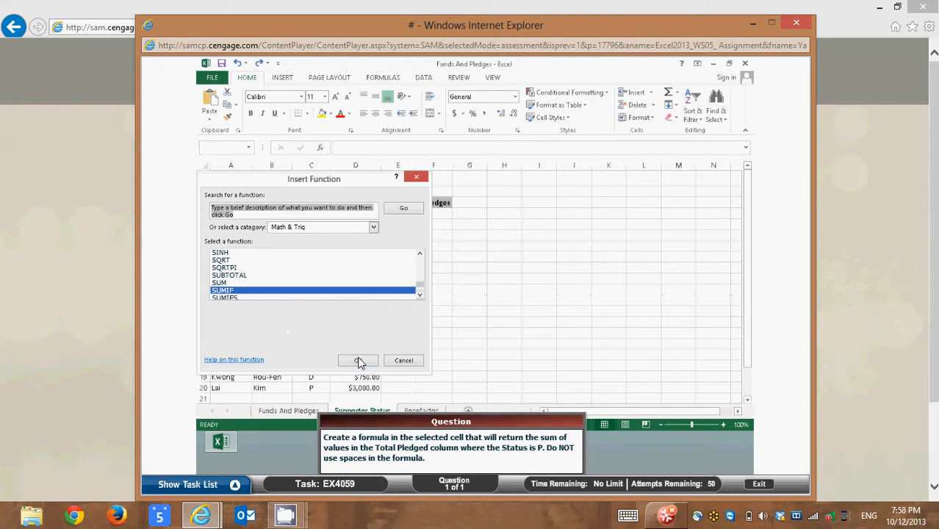
left_click(357, 361)
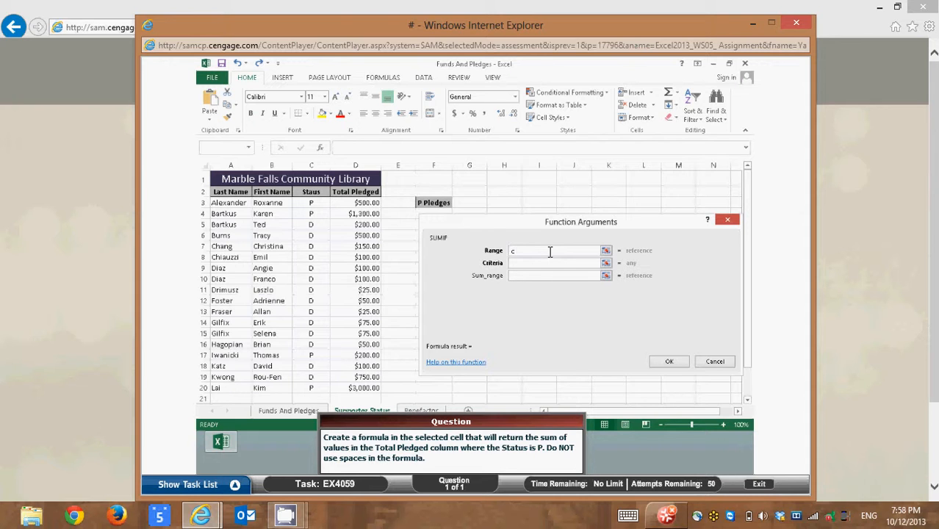
Complete SUMIF with range C3:C20, criteria P and sum range D3:D20.
type("3")
type(":c")
type("20")
type("P")
type("d3")
type(":d20")
left_click(653, 363)
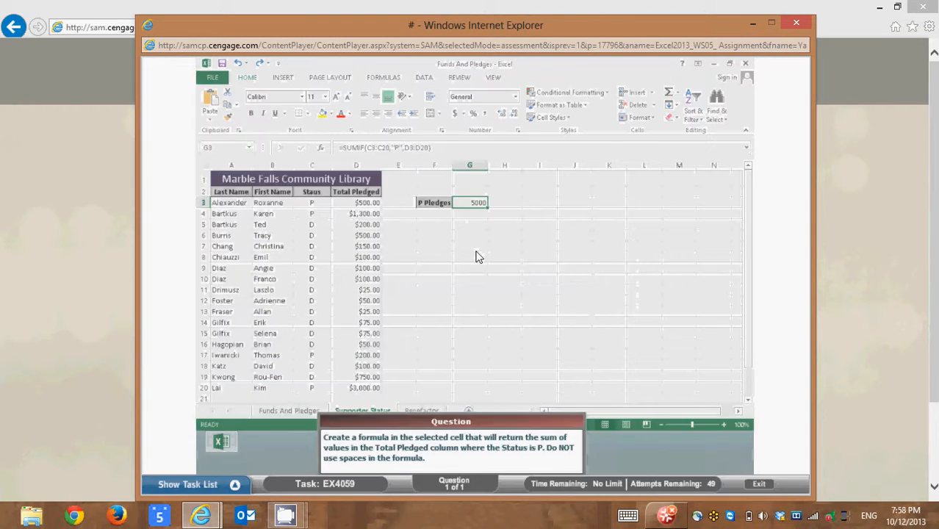
Exit the completed SUMIF exam, close its score summary and return to the assignment's task list.
left_click(477, 323)
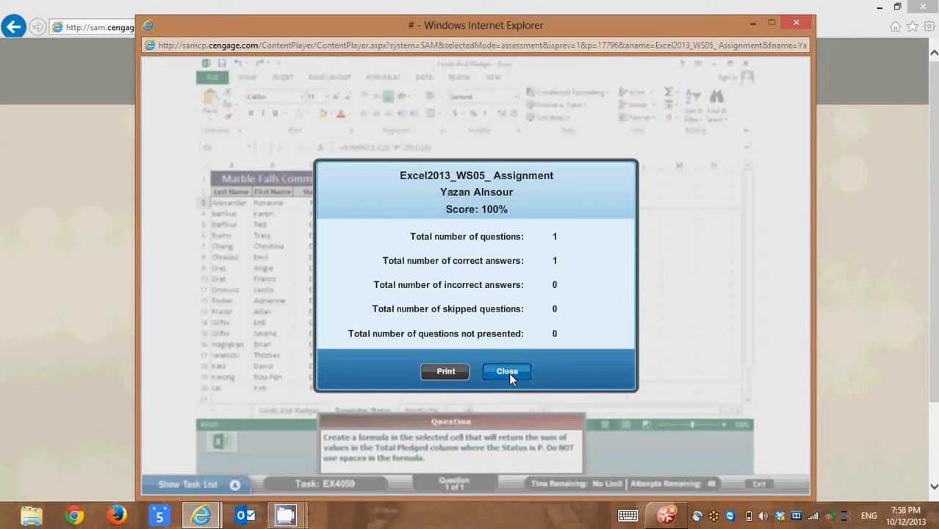
left_click(507, 371)
key("alt+Tab")
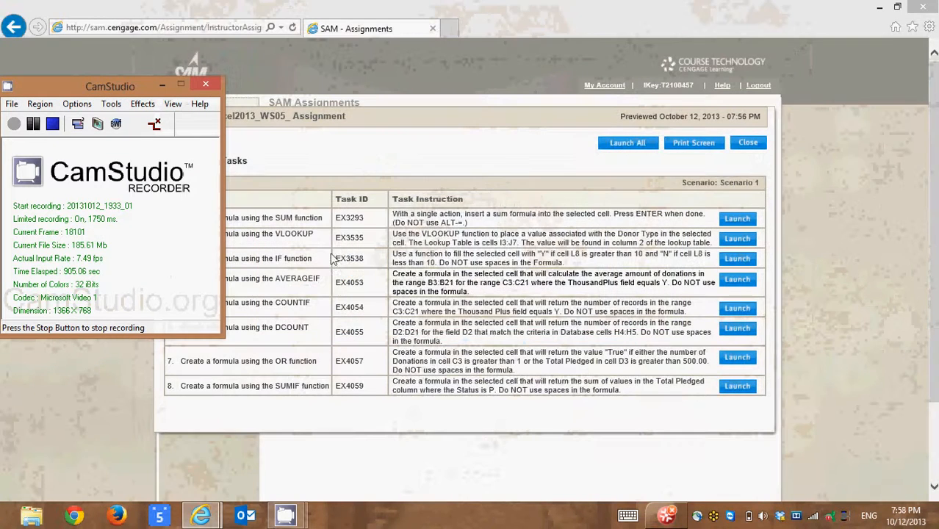